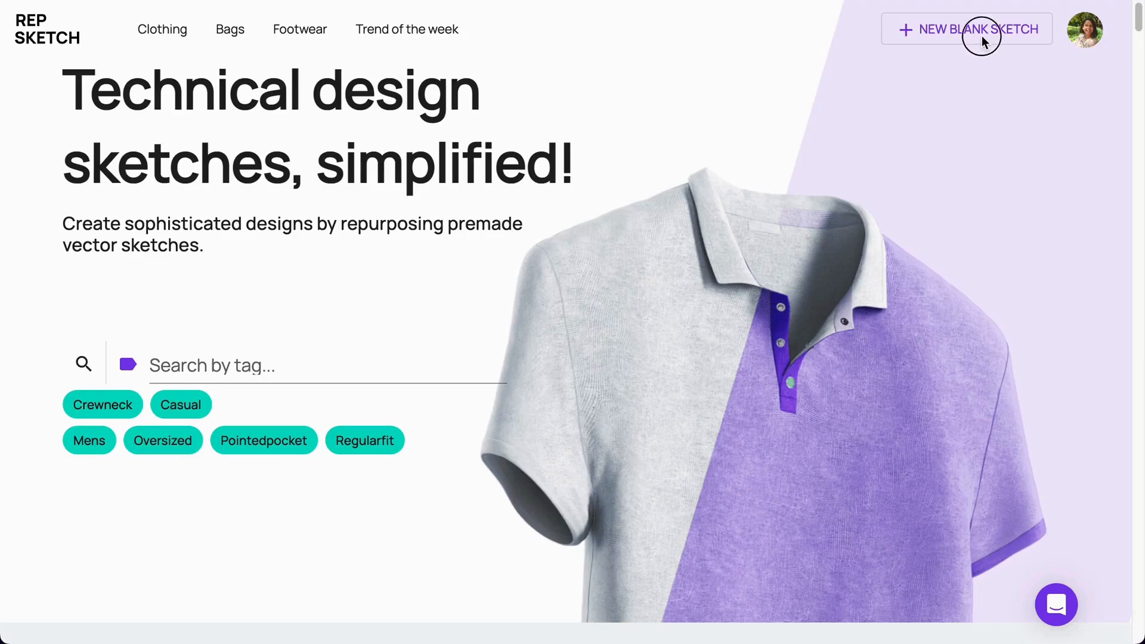
- Start a new blank sketch and import the maroon cap photo from the Desktop folder, placing it partly outside the artboard
{"action": "left_click", "coordinate": [982, 36]}
{"action": "left_click", "coordinate": [969, 82]}
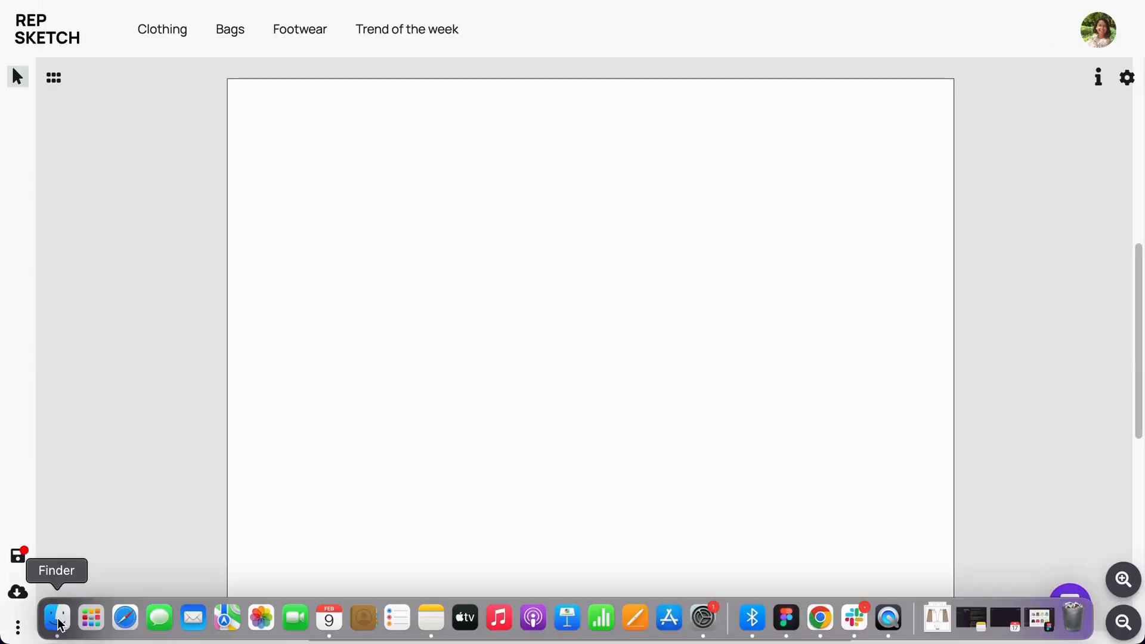
{"action": "left_click", "coordinate": [57, 619]}
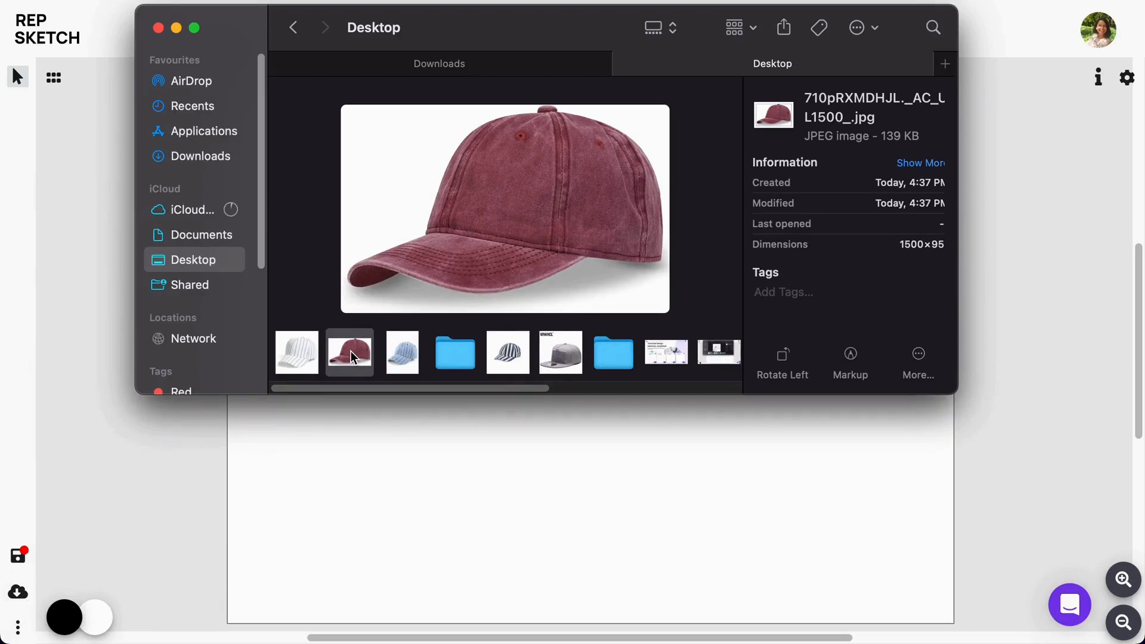
{"action": "left_click_drag", "start_coordinate": [352, 357], "coordinate": [350, 504]}
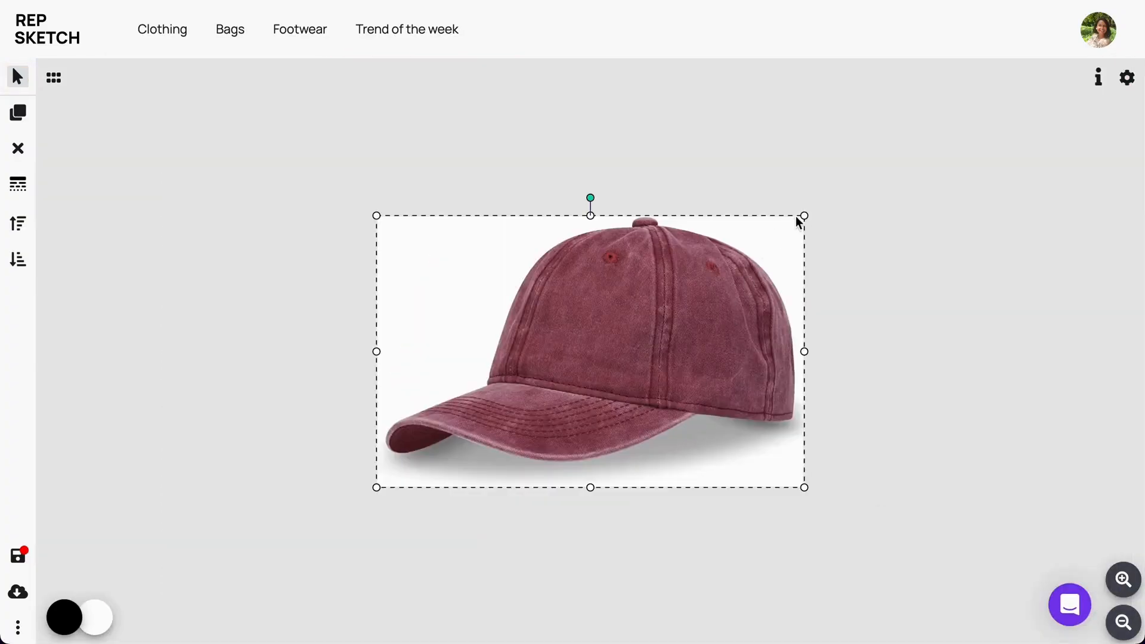
{"action": "left_click_drag", "start_coordinate": [807, 214], "coordinate": [560, 360]}
{"action": "left_click_drag", "start_coordinate": [513, 429], "coordinate": [493, 348]}
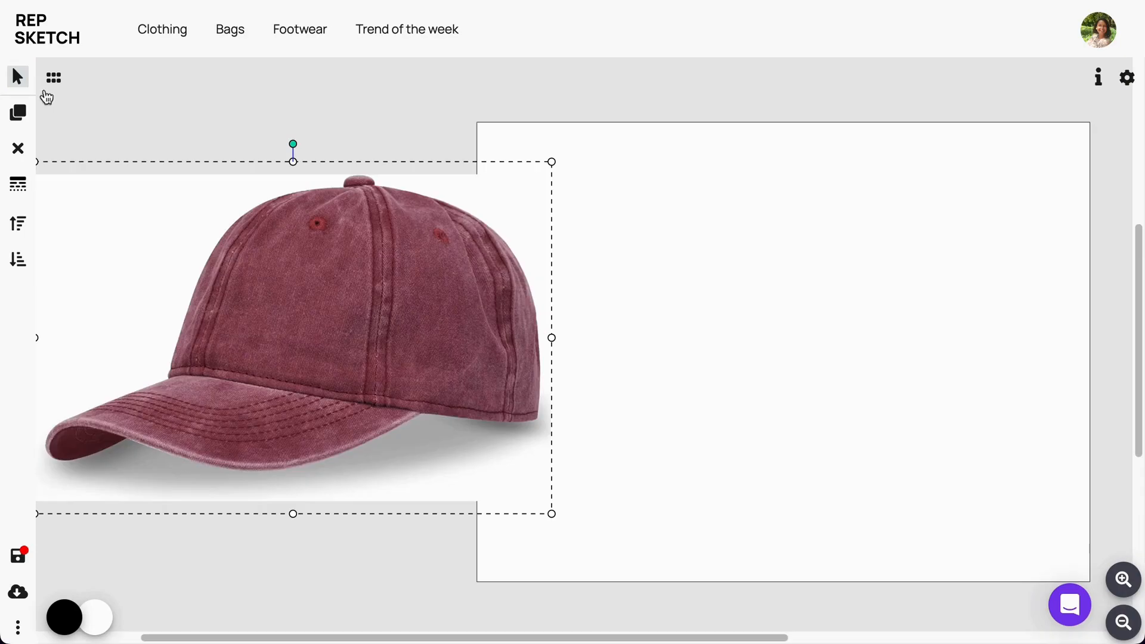
- Search the design library for "cap"
{"action": "left_click", "coordinate": [52, 79]}
{"action": "left_click", "coordinate": [45, 151]}
{"action": "left_click", "coordinate": [149, 54]}
{"action": "type", "text": "cap"}
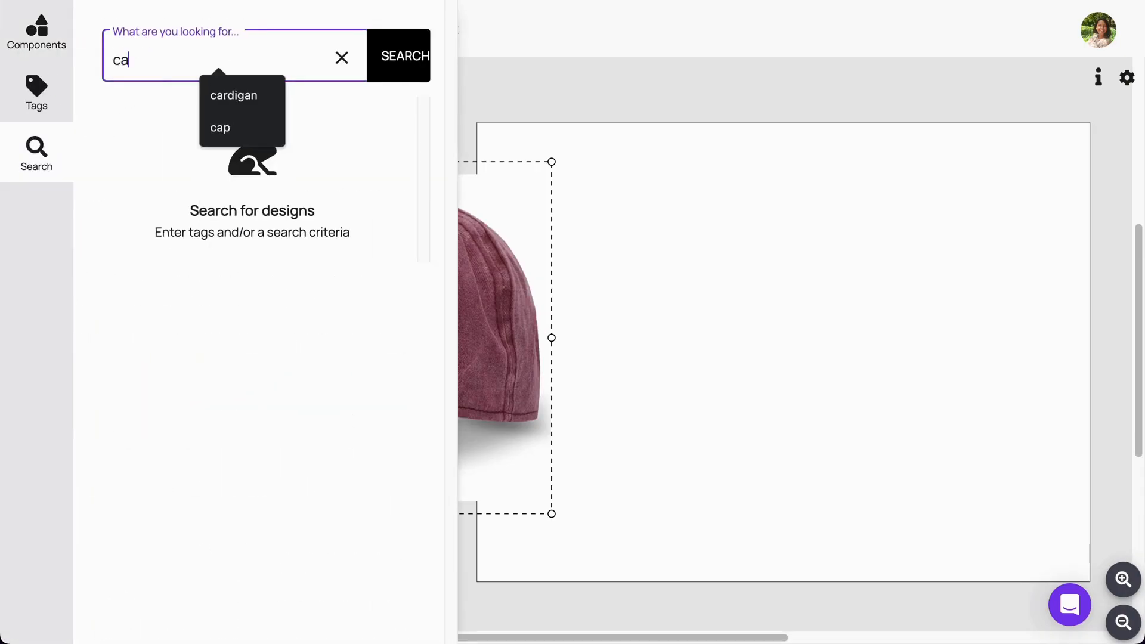
{"action": "key", "text": "Return"}
- Browse the cap results and place the denim baseball cap sketch on the artboard beside the photo
{"action": "left_click", "coordinate": [366, 599]}
{"action": "left_click", "coordinate": [366, 598]}
{"action": "left_click", "coordinate": [366, 598]}
{"action": "left_click", "coordinate": [365, 599]}
{"action": "left_click", "coordinate": [297, 600]}
{"action": "left_click", "coordinate": [296, 600]}
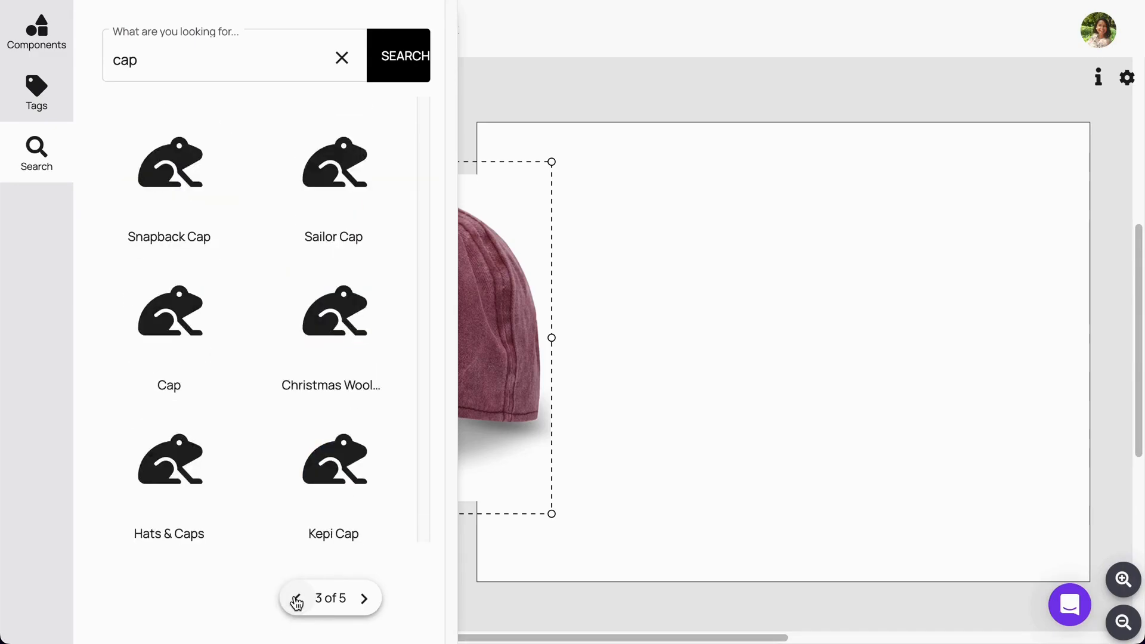
{"action": "left_click", "coordinate": [297, 600]}
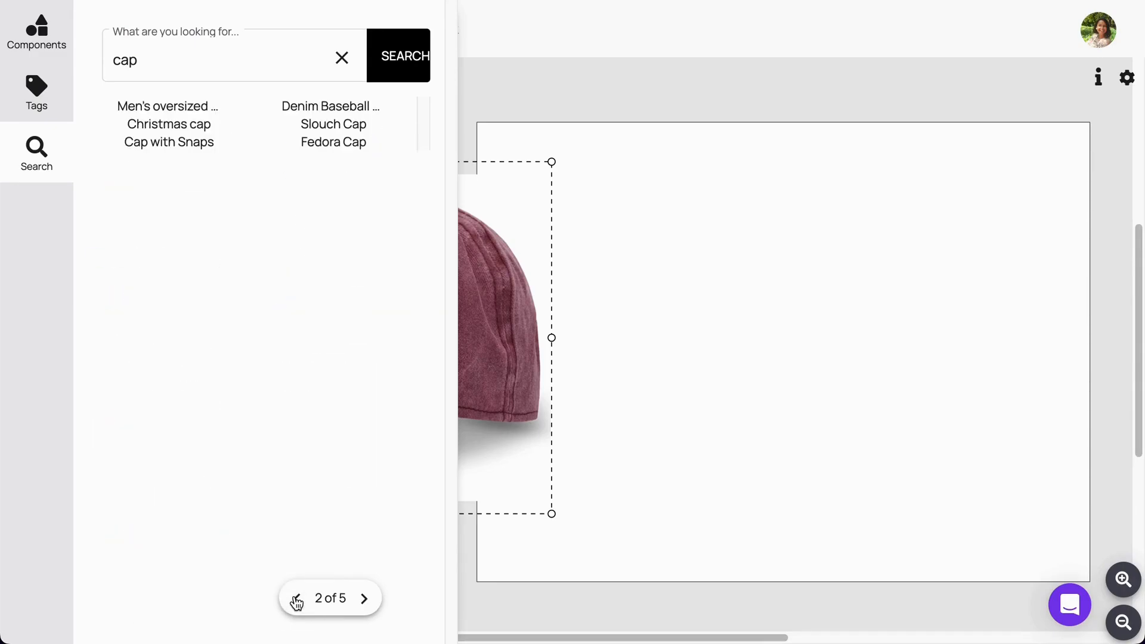
{"action": "left_click_drag", "start_coordinate": [362, 158], "coordinate": [803, 366]}
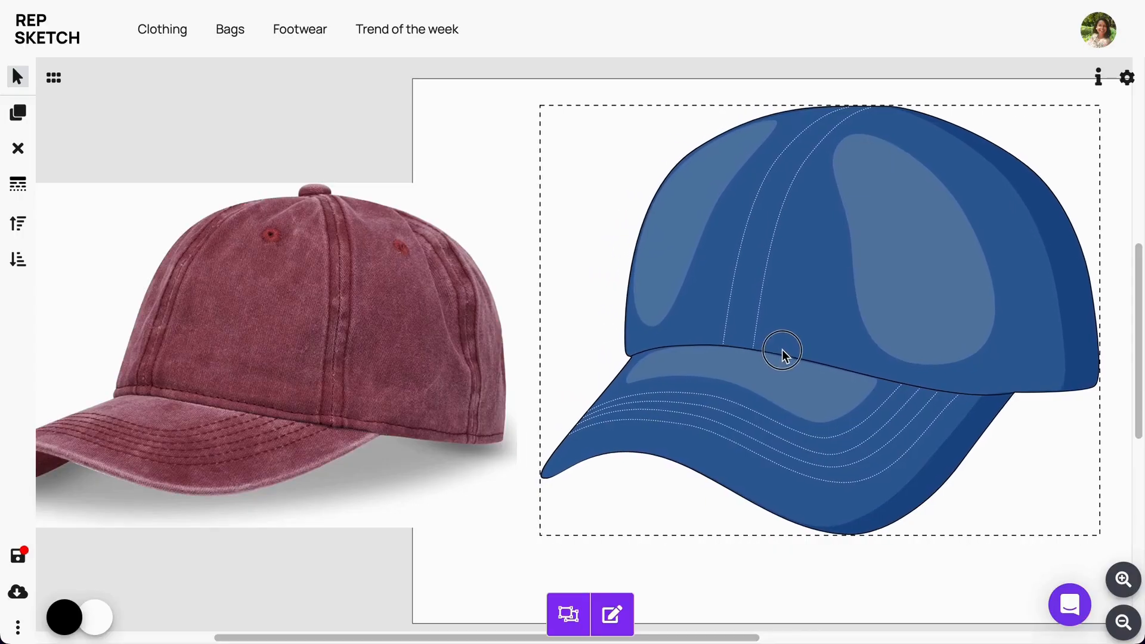
{"action": "left_click", "coordinate": [795, 357]}
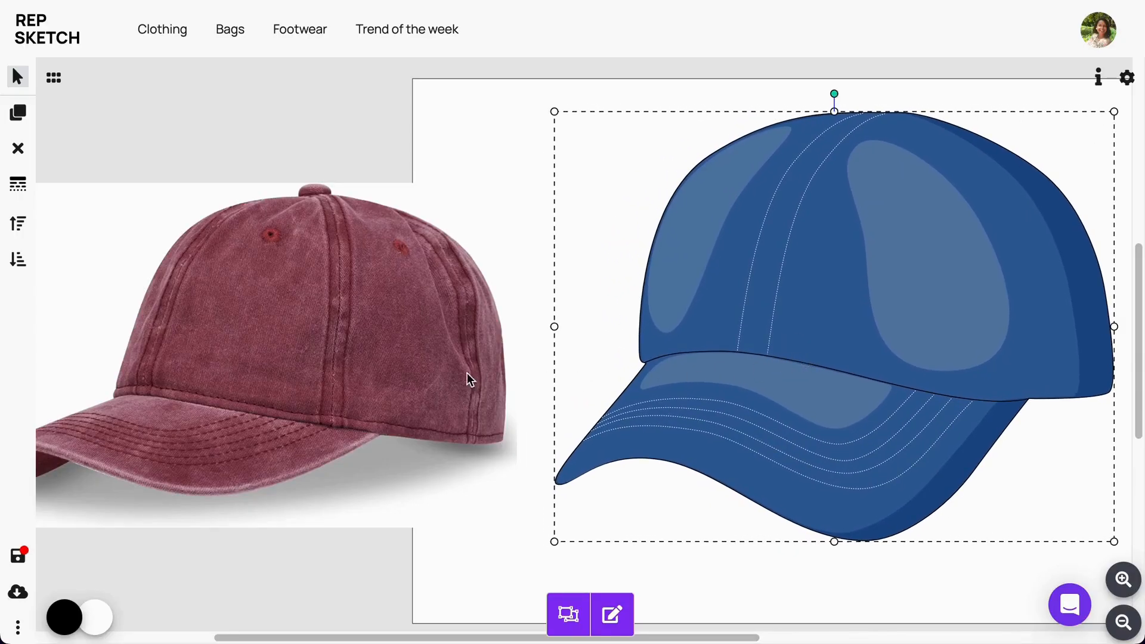
- Shrink the maroon cap photo and move it clear of the blue cap sketch
{"action": "left_click", "coordinate": [455, 373]}
{"action": "left_click_drag", "start_coordinate": [455, 373], "coordinate": [460, 374]}
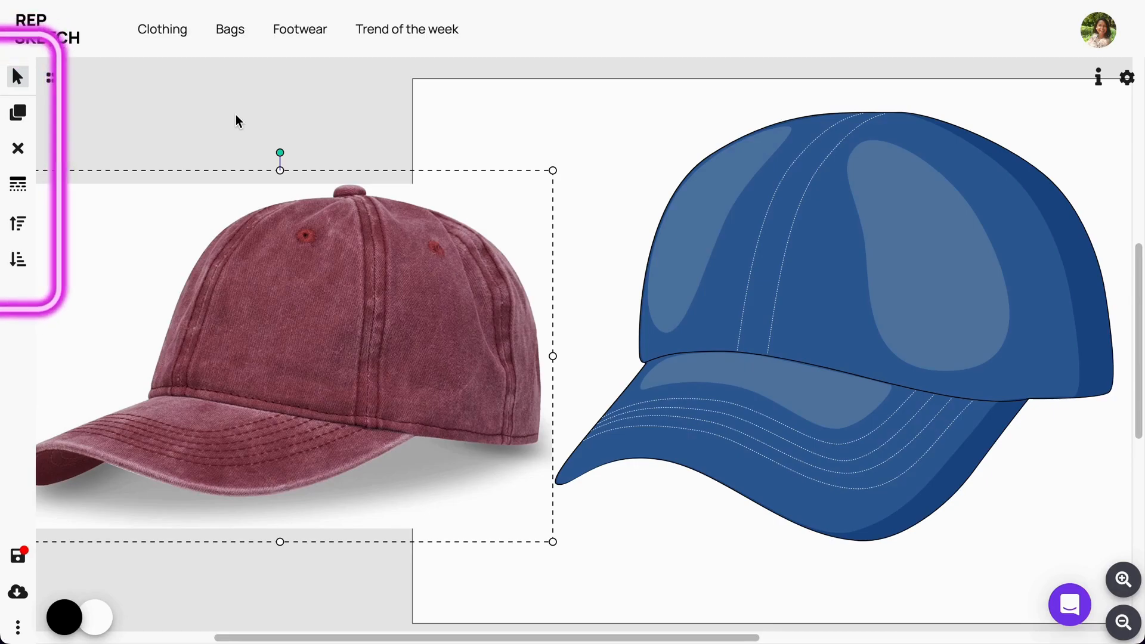
{"action": "left_click_drag", "start_coordinate": [555, 170], "coordinate": [471, 194]}
{"action": "left_click_drag", "start_coordinate": [366, 310], "coordinate": [399, 234]}
{"action": "left_click", "coordinate": [523, 528]}
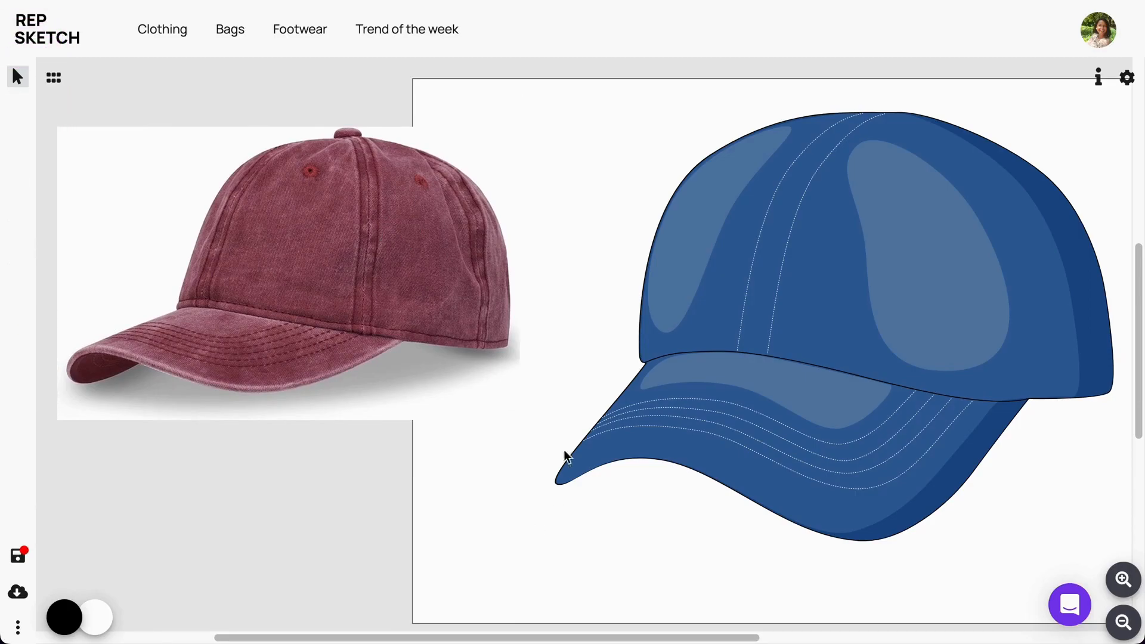
- Edit the blue cap's group and delete its three highlight shapes and the lighter blue overlay
{"action": "left_click", "coordinate": [811, 280]}
{"action": "left_click", "coordinate": [566, 615]}
{"action": "left_click", "coordinate": [581, 616]}
{"action": "left_click", "coordinate": [572, 615]}
{"action": "left_click", "coordinate": [581, 619]}
{"action": "left_click", "coordinate": [605, 619]}
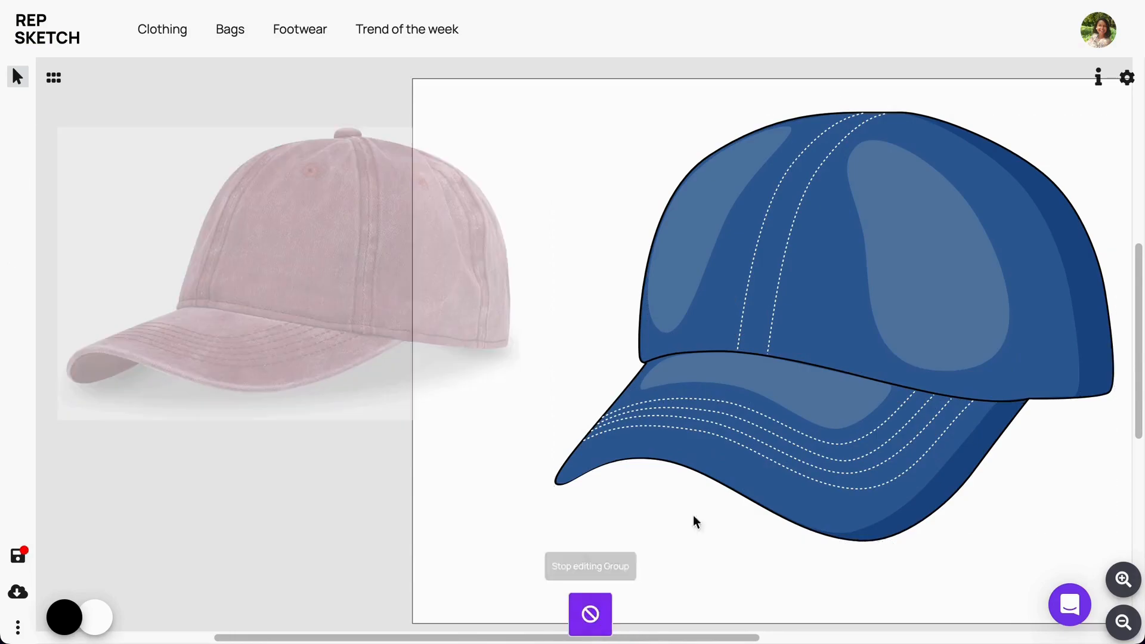
{"action": "left_click", "coordinate": [800, 385]}
{"action": "left_click", "coordinate": [682, 234], "text": "shift"}
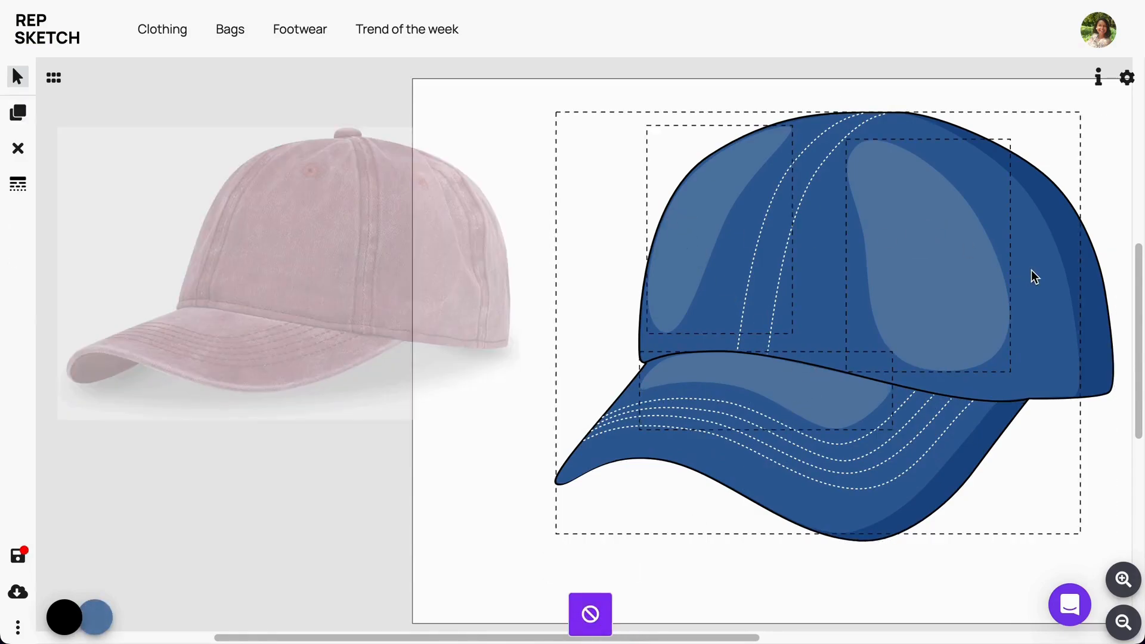
{"action": "left_click", "coordinate": [18, 148]}
- Lower the opacity of the cap shape's blue fill to 23
{"action": "left_click", "coordinate": [677, 307]}
{"action": "left_click", "coordinate": [95, 616]}
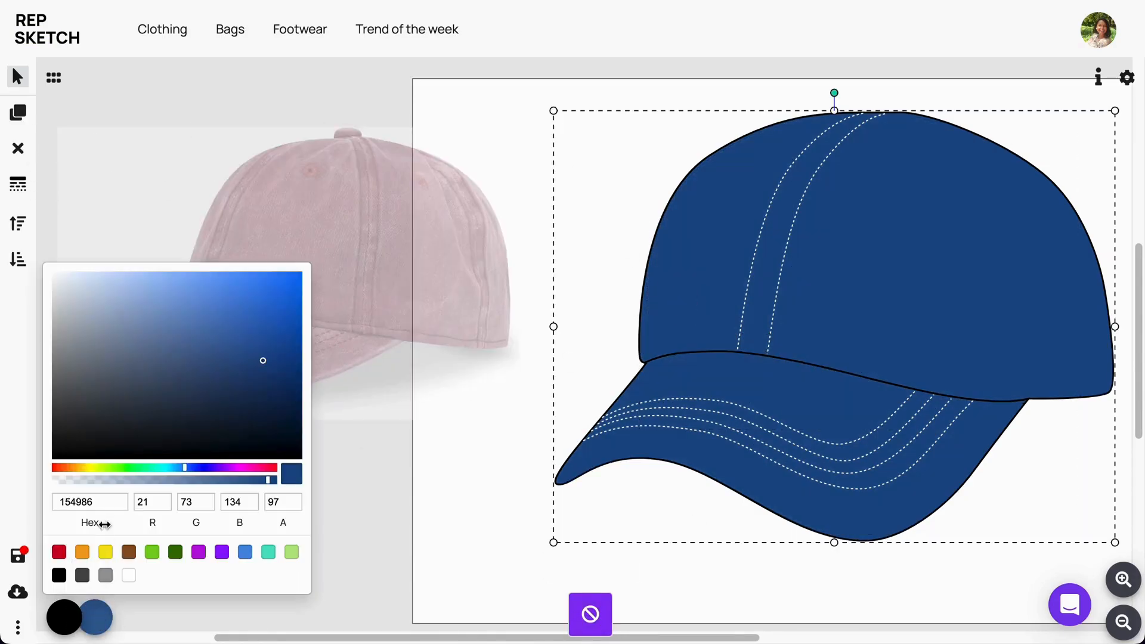
{"action": "left_click", "coordinate": [93, 480]}
{"action": "left_click", "coordinate": [104, 479]}
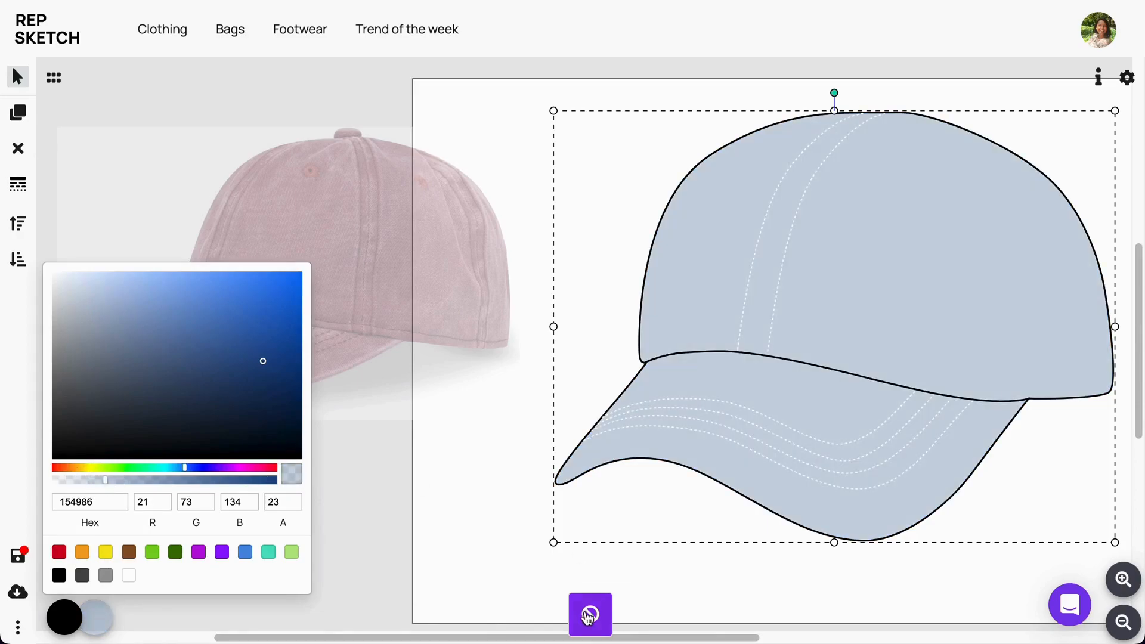
{"action": "left_click", "coordinate": [463, 575]}
- Reshape the front curve of the crown outline by shifting its upper anchor point and curve handle
{"action": "double_click", "coordinate": [715, 186]}
{"action": "left_click_drag", "start_coordinate": [712, 155], "coordinate": [733, 163]}
{"action": "left_click", "coordinate": [708, 106]}
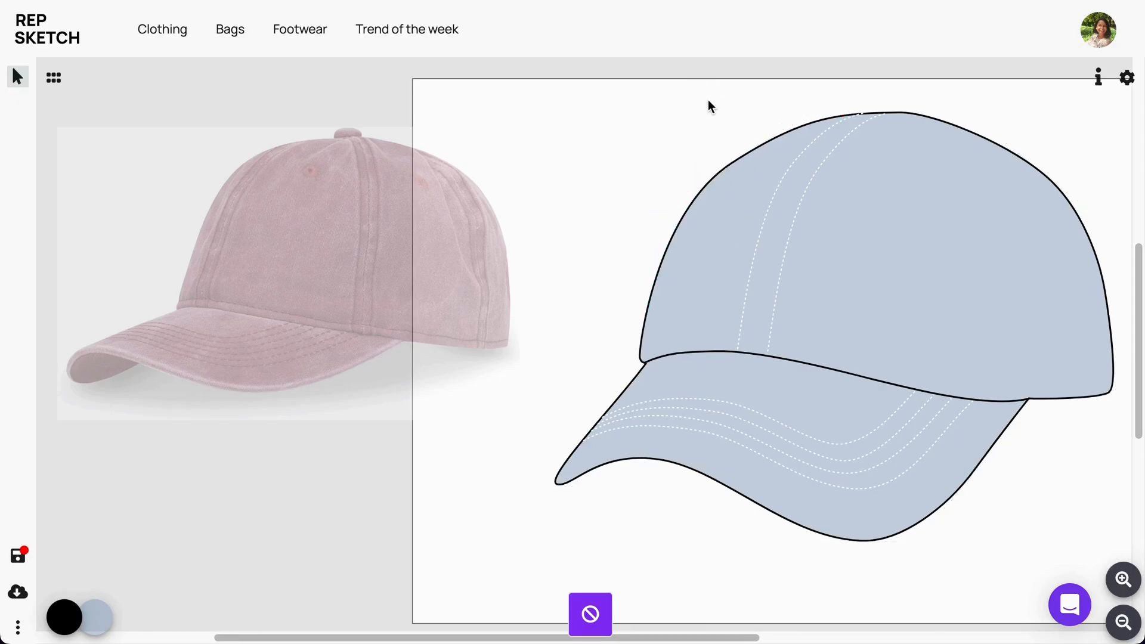
{"action": "double_click", "coordinate": [740, 169]}
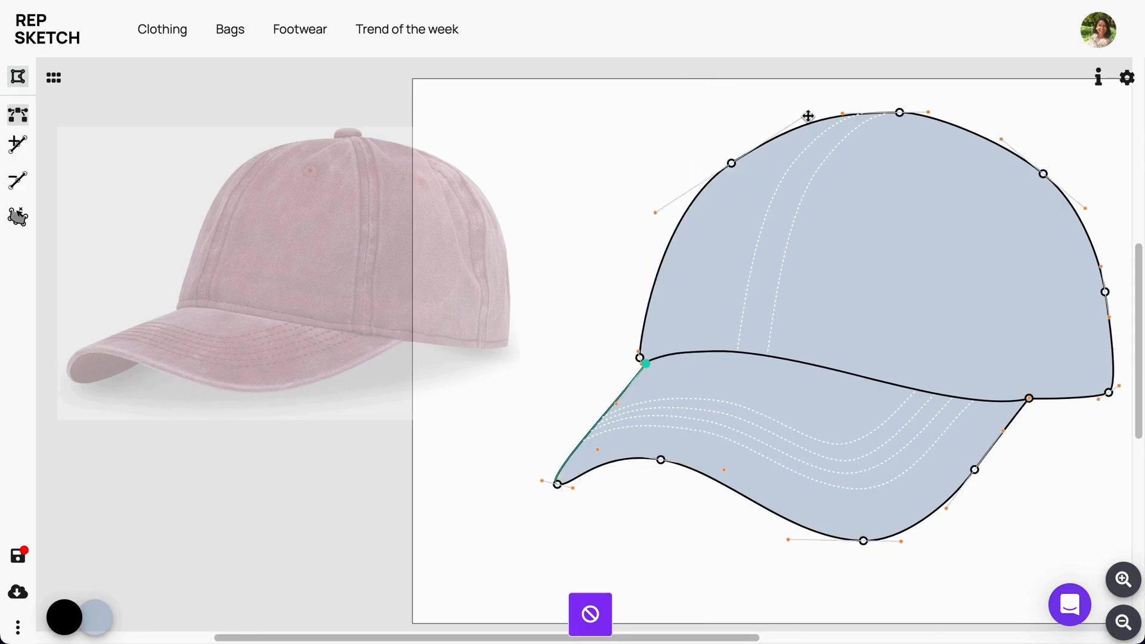
{"action": "left_click_drag", "start_coordinate": [655, 213], "coordinate": [657, 218]}
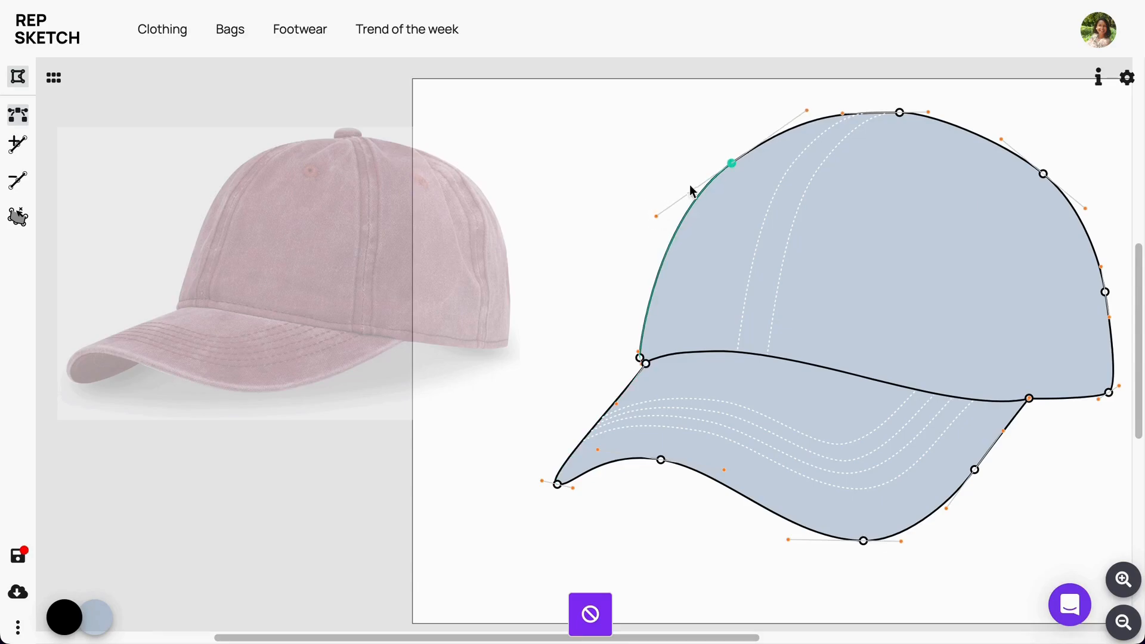
{"action": "left_click", "coordinate": [725, 127]}
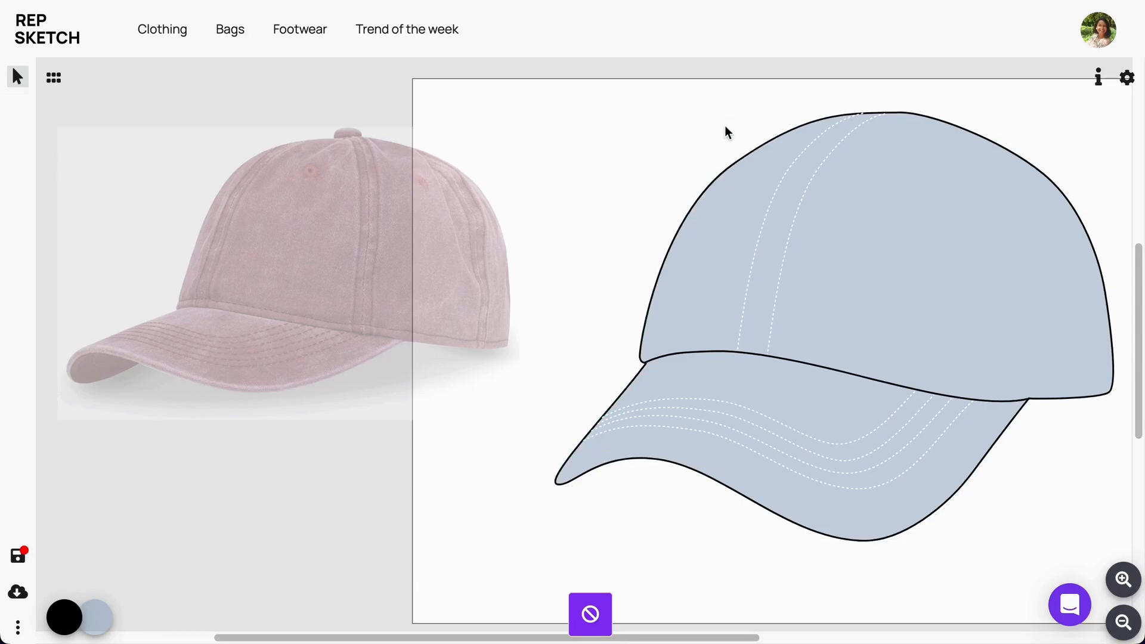
{"action": "double_click", "coordinate": [728, 181]}
{"action": "left_click", "coordinate": [658, 218]}
{"action": "left_click", "coordinate": [705, 132]}
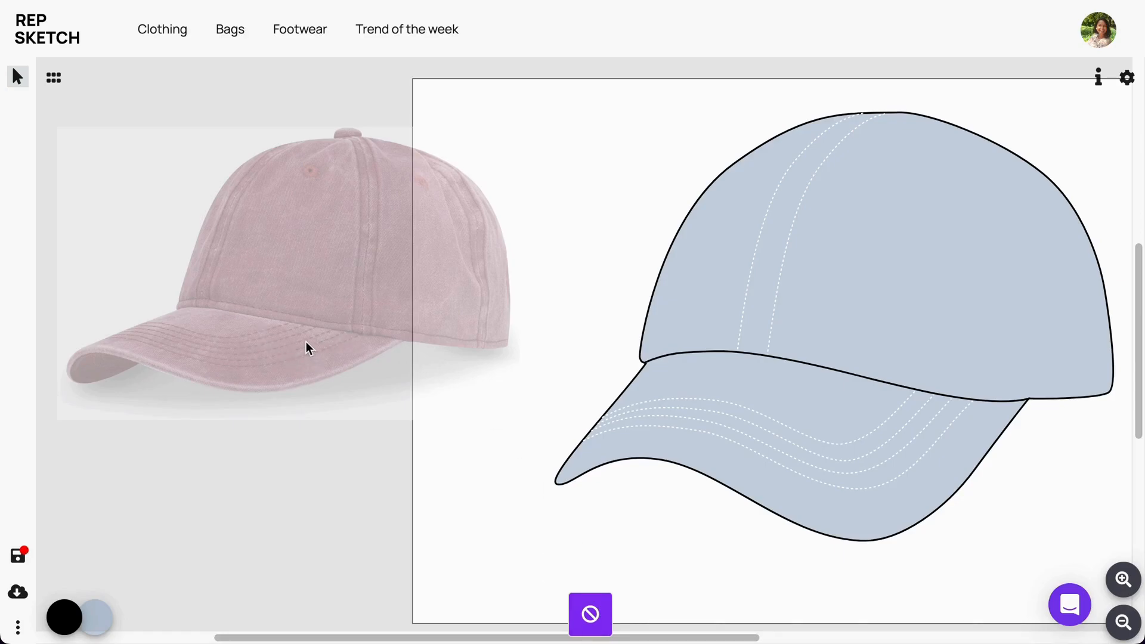
- Clone a dashed brim stitch line, fit it above the uppermost stitch row and adjust its curve
{"action": "left_click", "coordinate": [929, 460]}
{"action": "left_click", "coordinate": [18, 112]}
{"action": "mouse_move", "coordinate": [607, 447]}
{"action": "left_mouse_down"}
{"action": "mouse_move", "coordinate": [591, 440]}
{"action": "mouse_move", "coordinate": [610, 427]}
{"action": "left_mouse_up"}
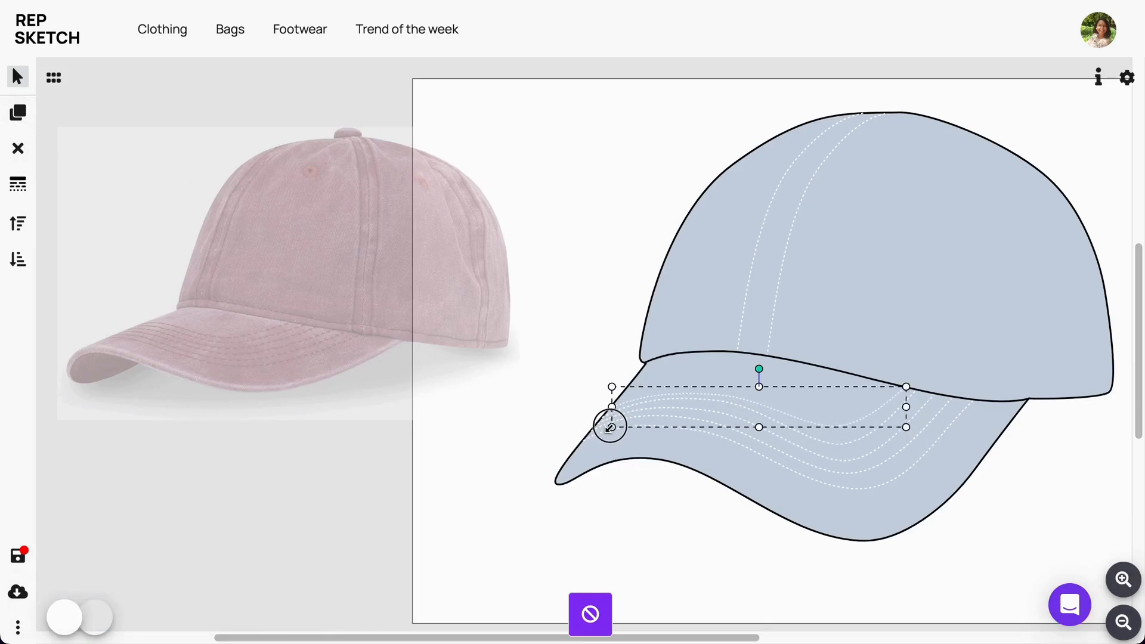
{"action": "double_click", "coordinate": [819, 415]}
{"action": "left_click_drag", "start_coordinate": [841, 427], "coordinate": [843, 435]}
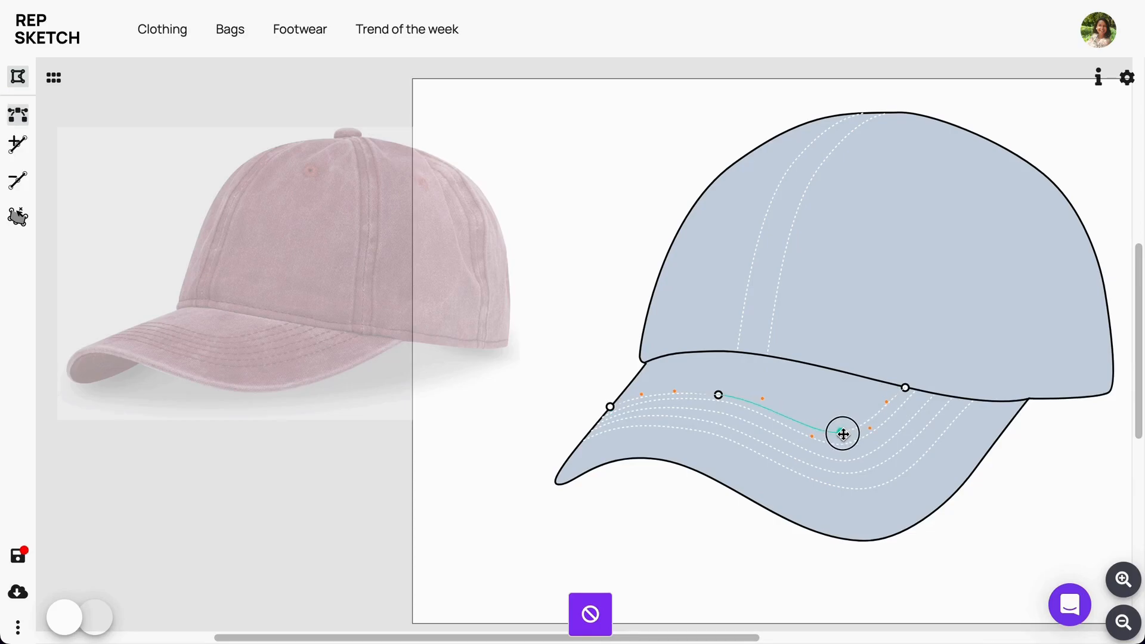
{"action": "left_click", "coordinate": [964, 525]}
- Adjust the end and curve points of the existing brim stitch lines to even out their spacing
{"action": "double_click", "coordinate": [943, 409]}
{"action": "left_click_drag", "start_coordinate": [952, 400], "coordinate": [956, 401]}
{"action": "left_click_drag", "start_coordinate": [846, 475], "coordinate": [851, 478]}
{"action": "left_click", "coordinate": [929, 396]}
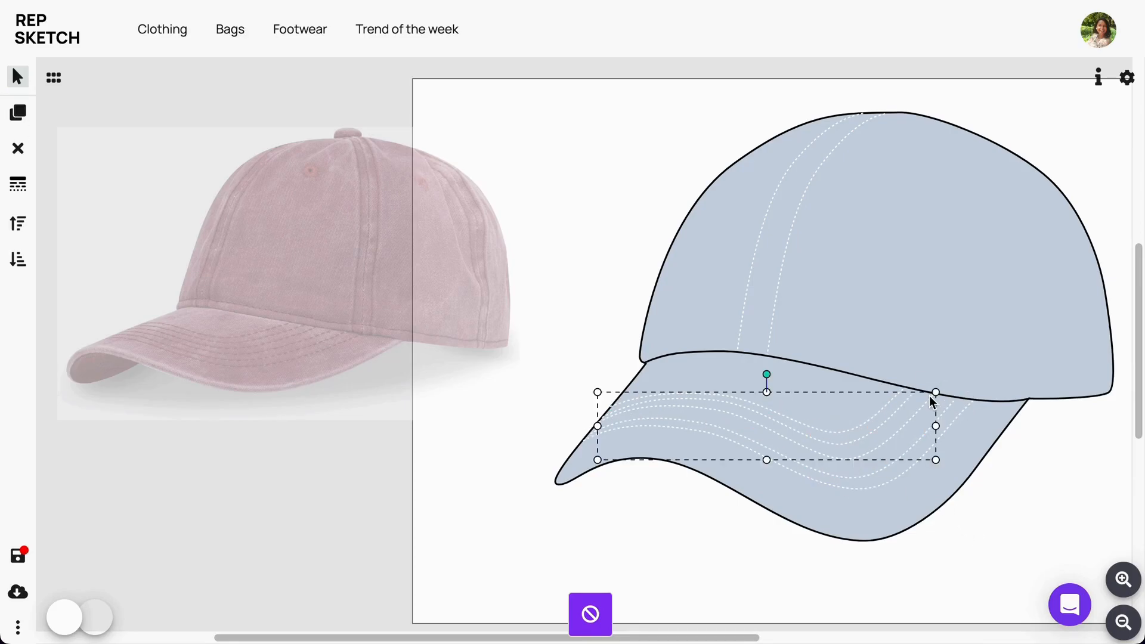
{"action": "left_click_drag", "start_coordinate": [935, 392], "coordinate": [933, 391]}
{"action": "double_click", "coordinate": [922, 405]}
{"action": "left_click", "coordinate": [849, 459]}
{"action": "left_click", "coordinate": [914, 362]}
- Clone another brim stitch line, fit it between the lower rows and adjust its curve points to run parallel
{"action": "left_click", "coordinate": [919, 406]}
{"action": "left_click", "coordinate": [18, 113]}
{"action": "mouse_move", "coordinate": [943, 414]}
{"action": "left_mouse_down"}
{"action": "mouse_move", "coordinate": [923, 402]}
{"action": "mouse_move", "coordinate": [943, 397]}
{"action": "left_mouse_up"}
{"action": "double_click", "coordinate": [933, 407]}
{"action": "left_click_drag", "start_coordinate": [854, 464], "coordinate": [854, 469]}
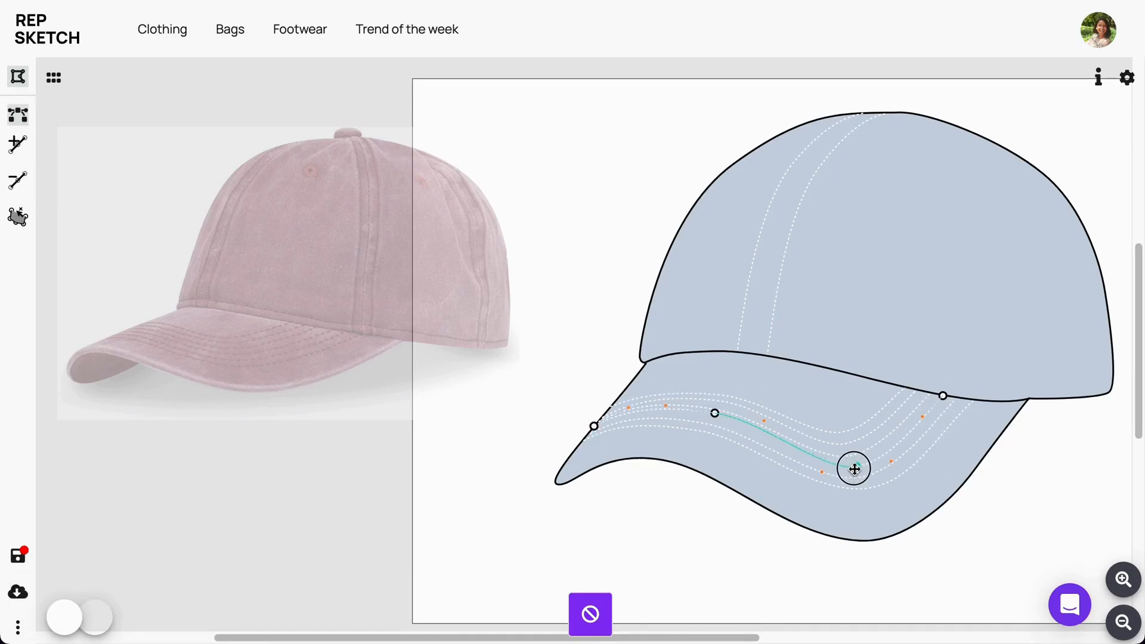
{"action": "left_click_drag", "start_coordinate": [716, 415], "coordinate": [714, 420]}
{"action": "left_click", "coordinate": [759, 427]}
- Mirror one crown stitch line toward the back of the cap and stretch it down to the brim seam
{"action": "left_click", "coordinate": [875, 116]}
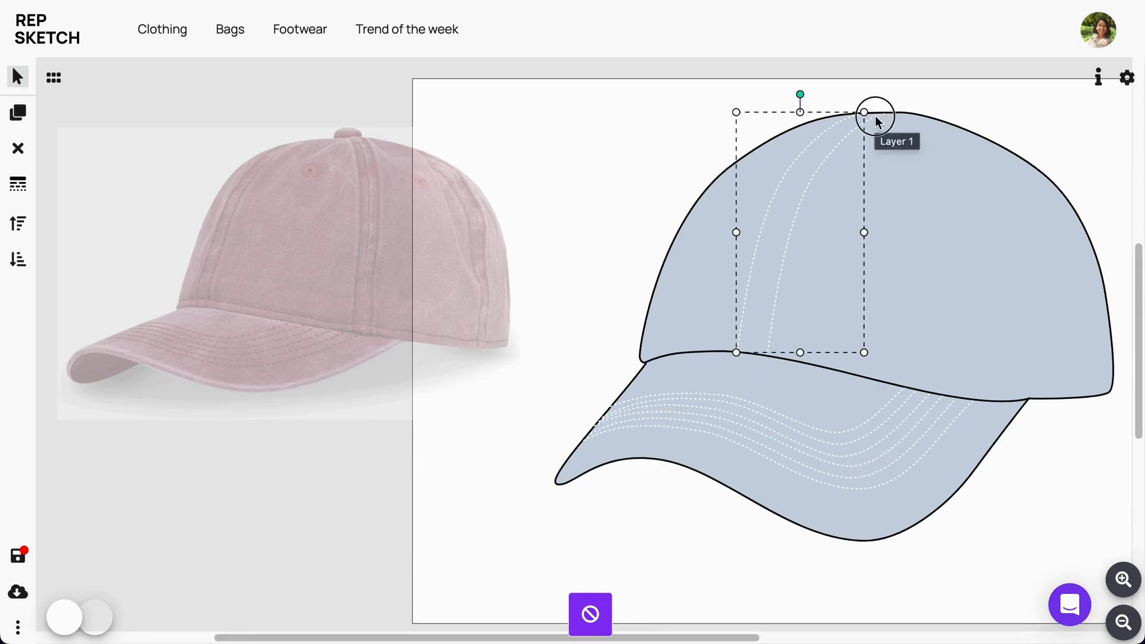
{"action": "left_click_drag", "start_coordinate": [765, 236], "coordinate": [977, 269]}
{"action": "left_click_drag", "start_coordinate": [980, 355], "coordinate": [974, 398]}
- Shift the remaining front crown stitch line slightly toward the back and reshape its top and middle points into a smooth curve
{"action": "left_click", "coordinate": [774, 198]}
{"action": "left_click_drag", "start_coordinate": [774, 199], "coordinate": [785, 198]}
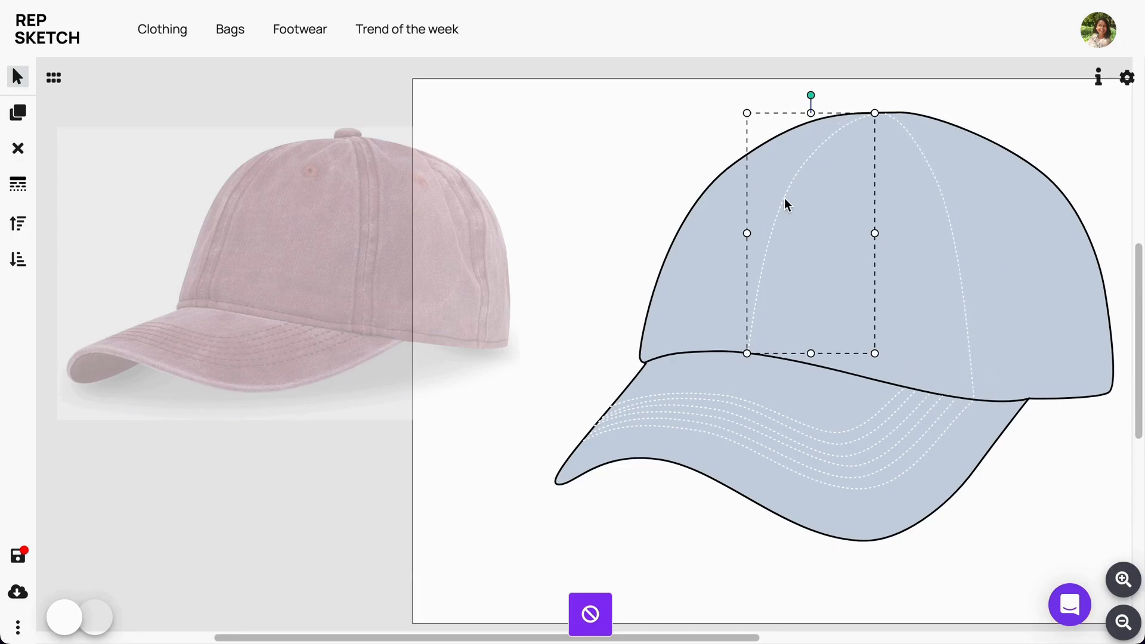
{"action": "double_click", "coordinate": [785, 198]}
{"action": "left_click_drag", "start_coordinate": [862, 115], "coordinate": [854, 118]}
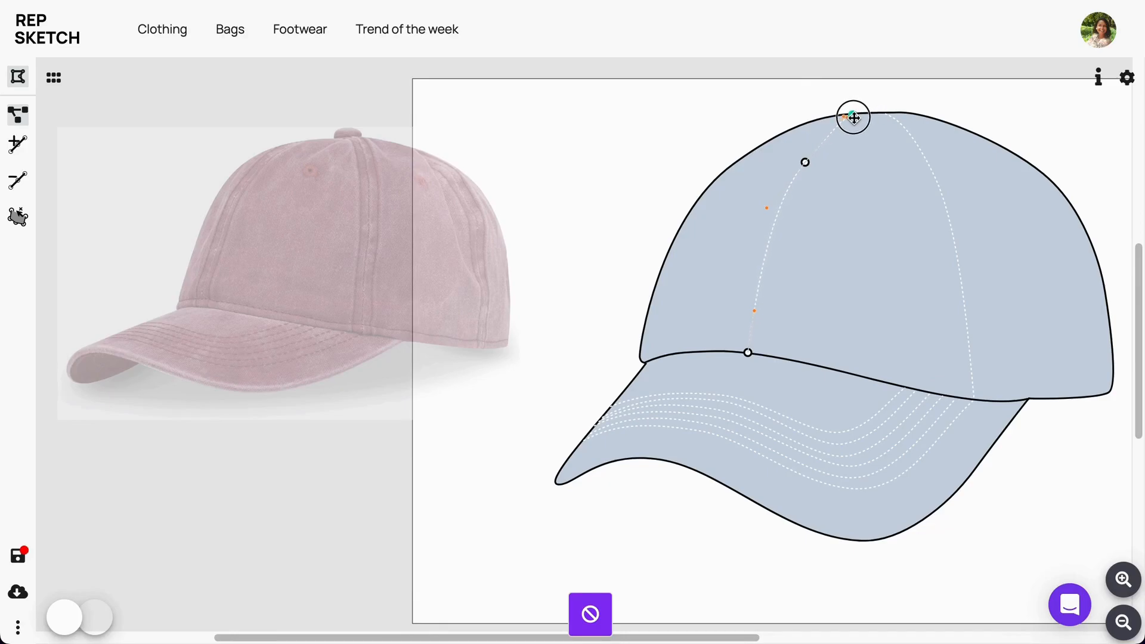
{"action": "left_click_drag", "start_coordinate": [808, 162], "coordinate": [795, 191]}
{"action": "left_click_drag", "start_coordinate": [756, 237], "coordinate": [762, 245]}
- Clone the mirrored crown stitch line, move the copy near the back edge and resize it to fit the outline
{"action": "left_click", "coordinate": [942, 196]}
{"action": "left_click", "coordinate": [942, 202]}
{"action": "left_click", "coordinate": [18, 113]}
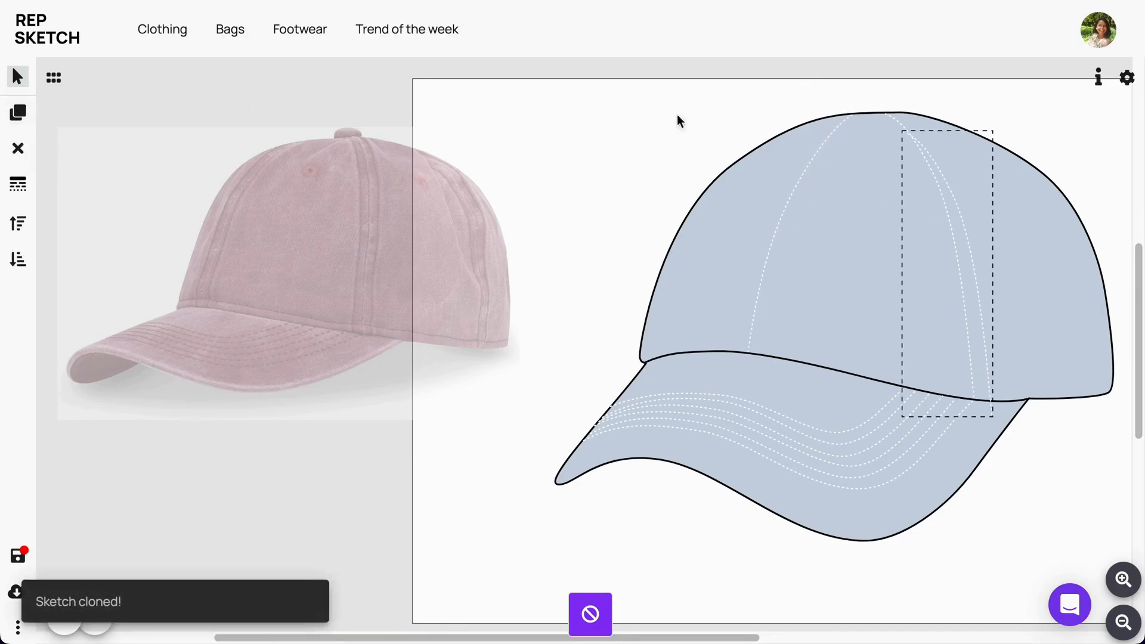
{"action": "mouse_move", "coordinate": [962, 221]}
{"action": "left_mouse_down"}
{"action": "mouse_move", "coordinate": [1063, 199]}
{"action": "mouse_move", "coordinate": [1051, 201]}
{"action": "left_mouse_up"}
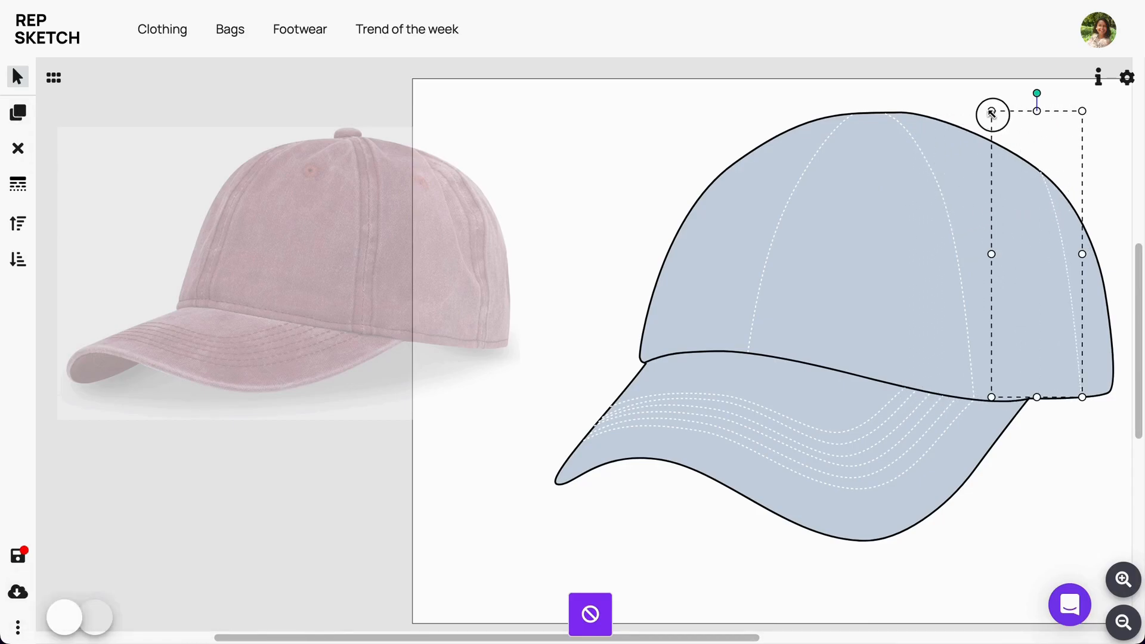
{"action": "left_click_drag", "start_coordinate": [992, 112], "coordinate": [984, 139]}
{"action": "left_click", "coordinate": [1061, 252]}
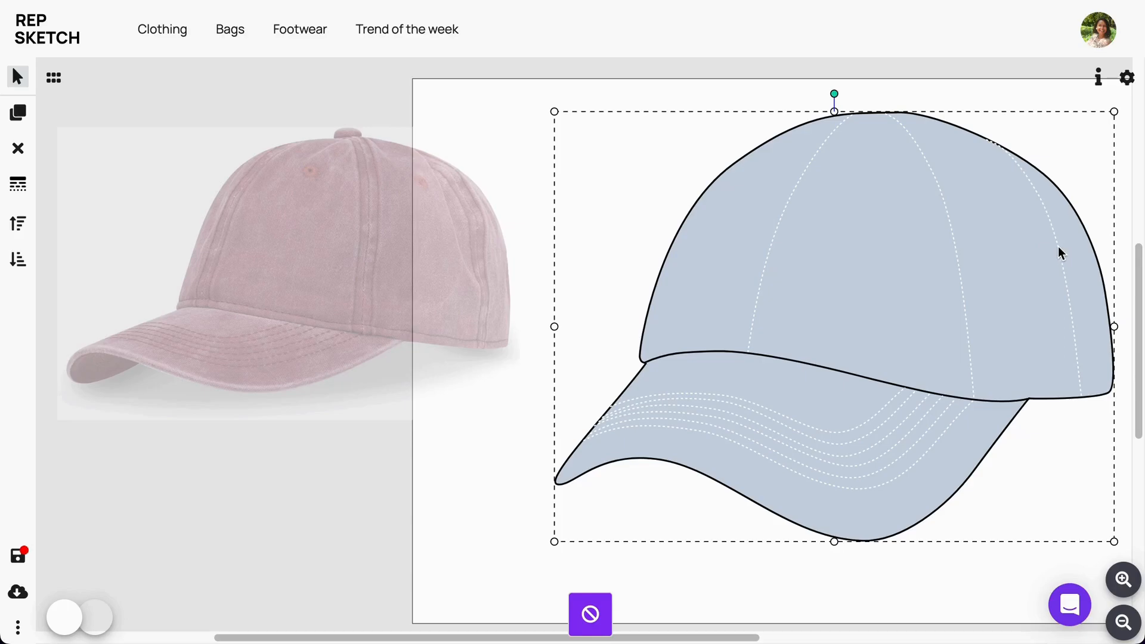
- Change the three crown seam lines to a solid stroke coloured dark grey, 4A4A4A
{"action": "left_click", "coordinate": [1058, 246]}
{"action": "left_click", "coordinate": [952, 241], "text": "shift"}
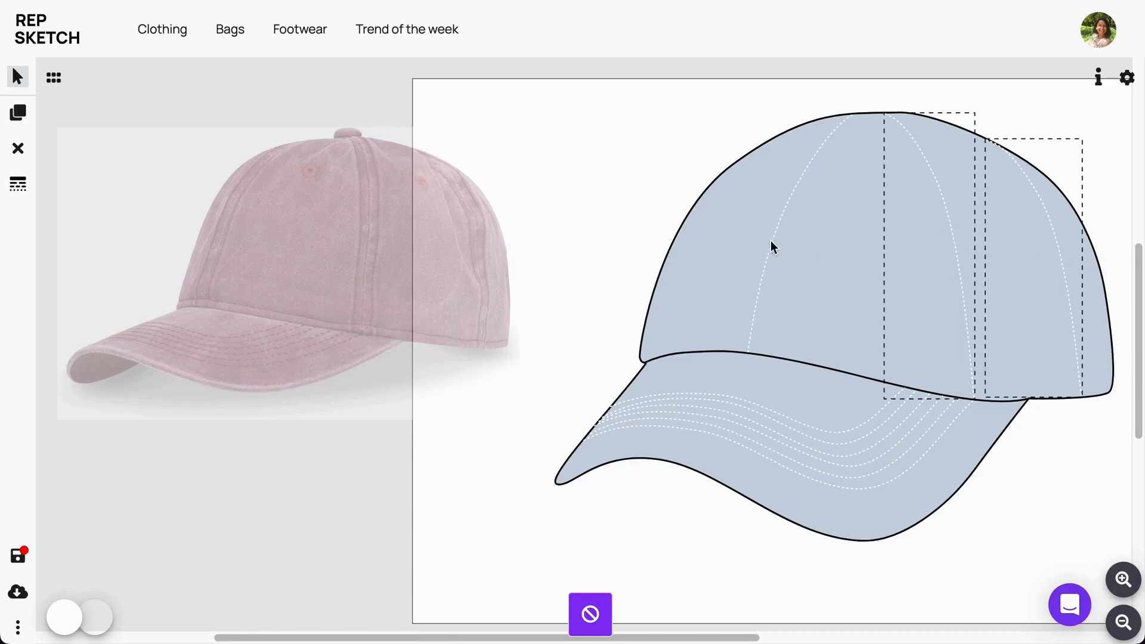
{"action": "left_click", "coordinate": [773, 241], "text": "shift"}
{"action": "left_click", "coordinate": [18, 184]}
{"action": "left_click", "coordinate": [140, 280]}
{"action": "left_click", "coordinate": [146, 242]}
{"action": "left_click", "coordinate": [66, 625]}
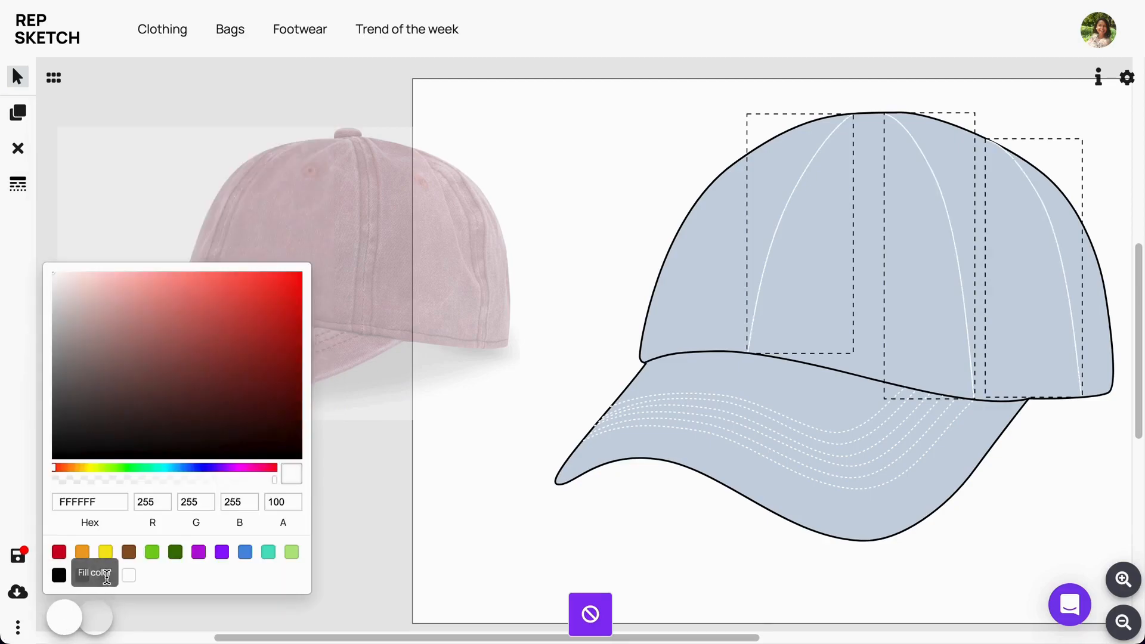
{"action": "left_click", "coordinate": [83, 575]}
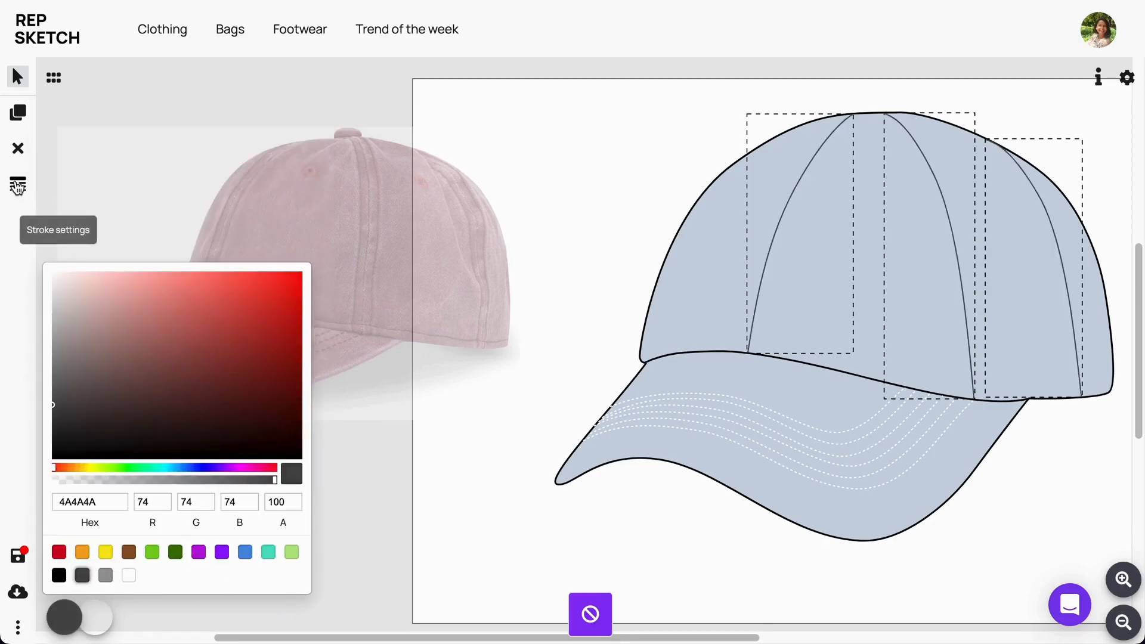
{"action": "left_click", "coordinate": [618, 115]}
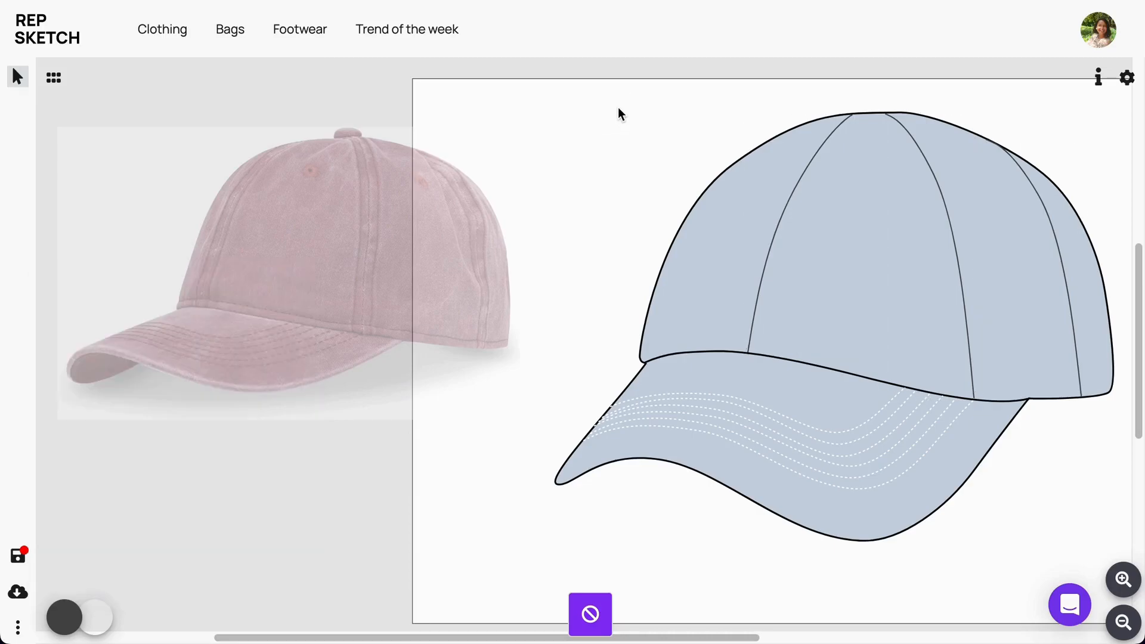
- Give the brim's stitch lines a dashed custom pattern and colour them dark grey, 4A4A4A
{"action": "left_click", "coordinate": [951, 406]}
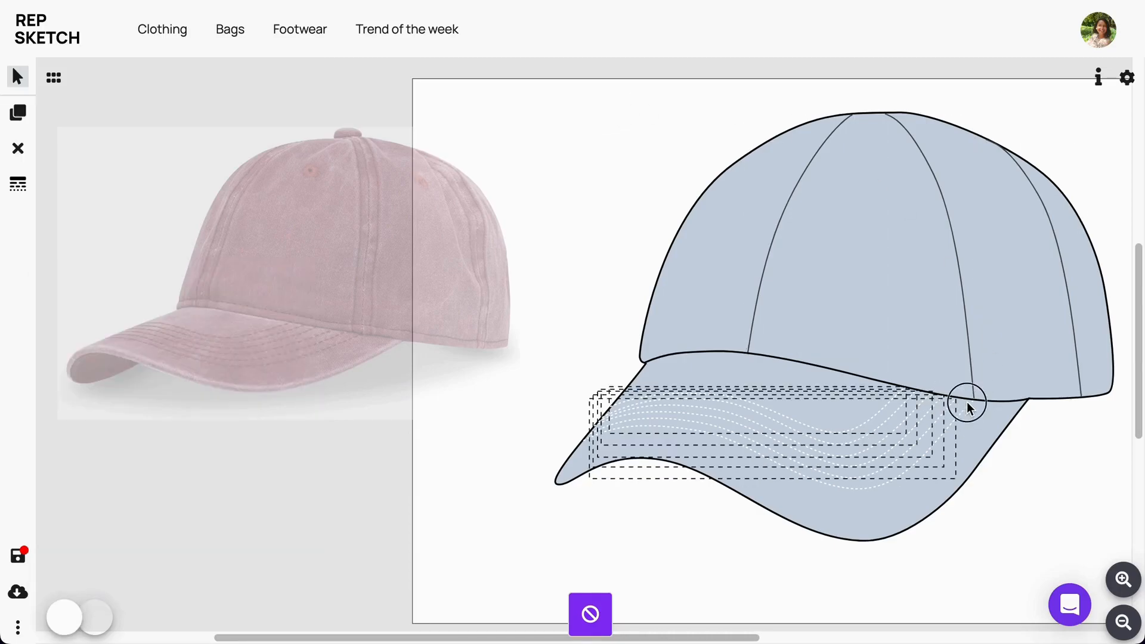
{"action": "left_click", "coordinate": [18, 183]}
{"action": "left_click", "coordinate": [64, 396]}
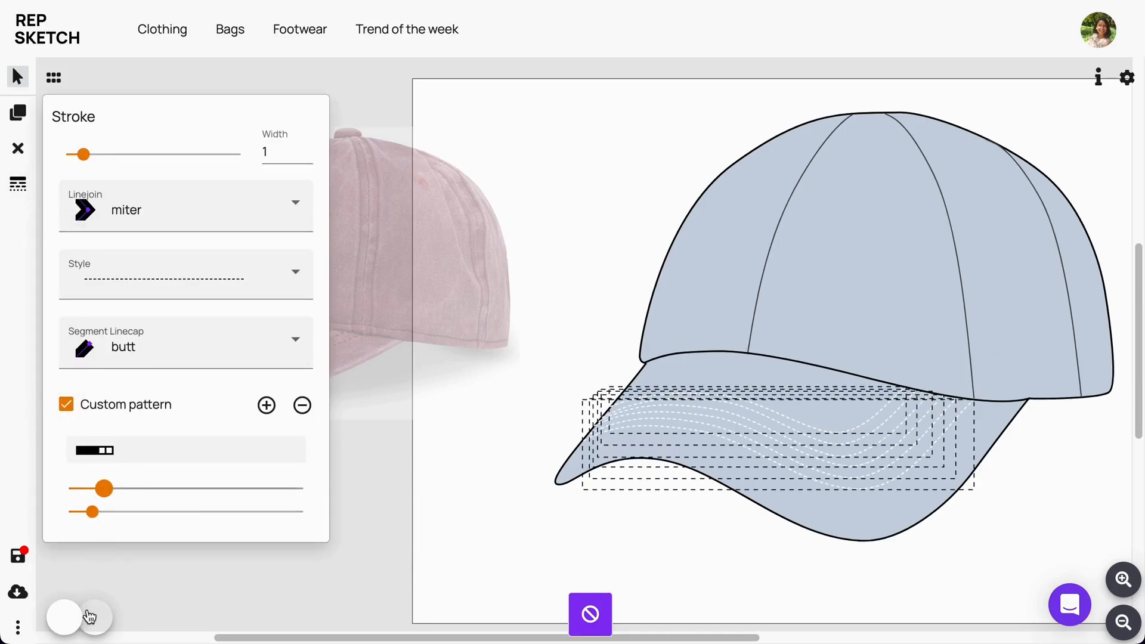
{"action": "left_click", "coordinate": [94, 614]}
{"action": "left_click", "coordinate": [82, 575]}
{"action": "left_click", "coordinate": [875, 557]}
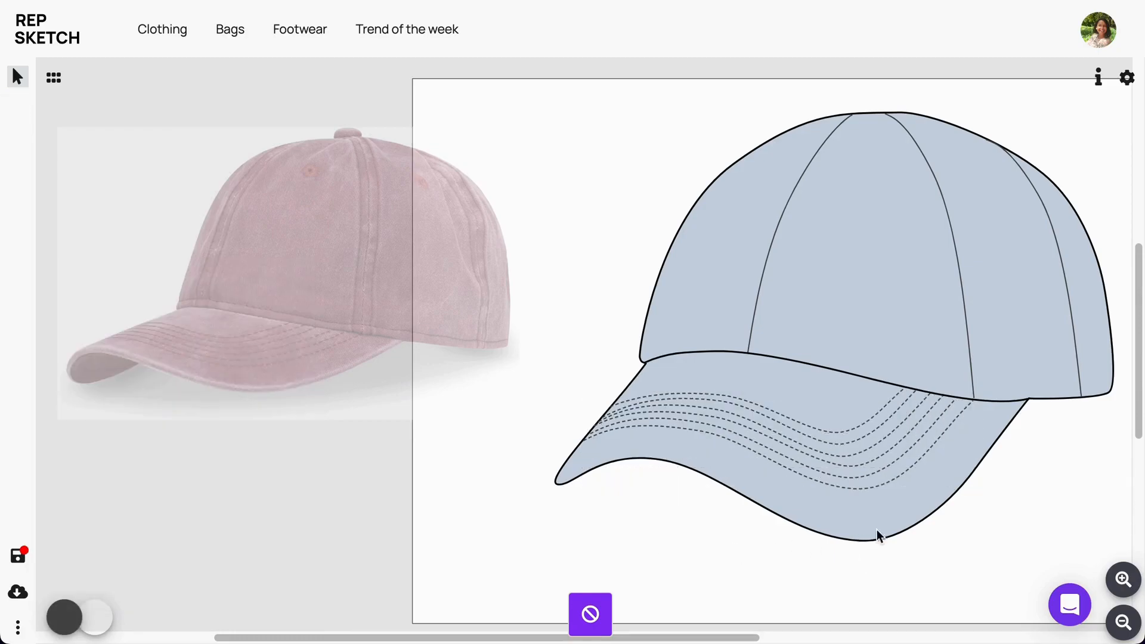
- Clone the seam line between crown and brim and give the copy a dashed custom stroke pattern
{"action": "left_click", "coordinate": [725, 357]}
{"action": "left_click", "coordinate": [18, 112]}
{"action": "left_click", "coordinate": [18, 182]}
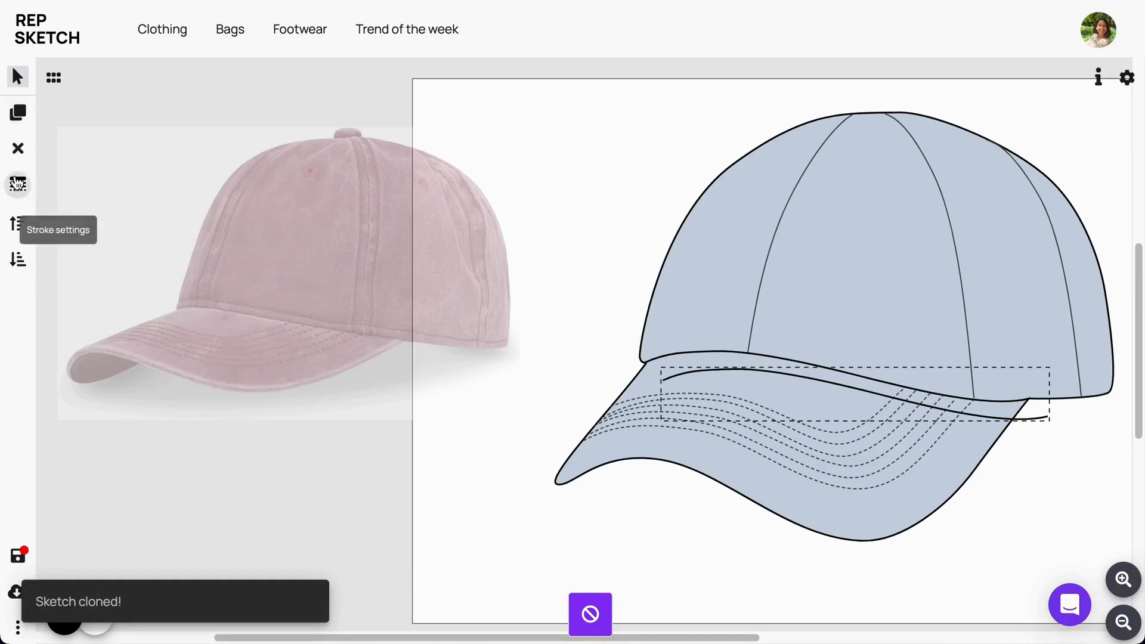
{"action": "left_click", "coordinate": [138, 285]}
{"action": "left_click", "coordinate": [166, 145]}
{"action": "left_click", "coordinate": [65, 404]}
{"action": "left_click_drag", "start_coordinate": [95, 487], "coordinate": [104, 487]}
- Colour the dashed seam copy dark grey, 4A4A4A, and thin its stroke to width 1
{"action": "left_click", "coordinate": [64, 618]}
{"action": "left_click", "coordinate": [82, 575]}
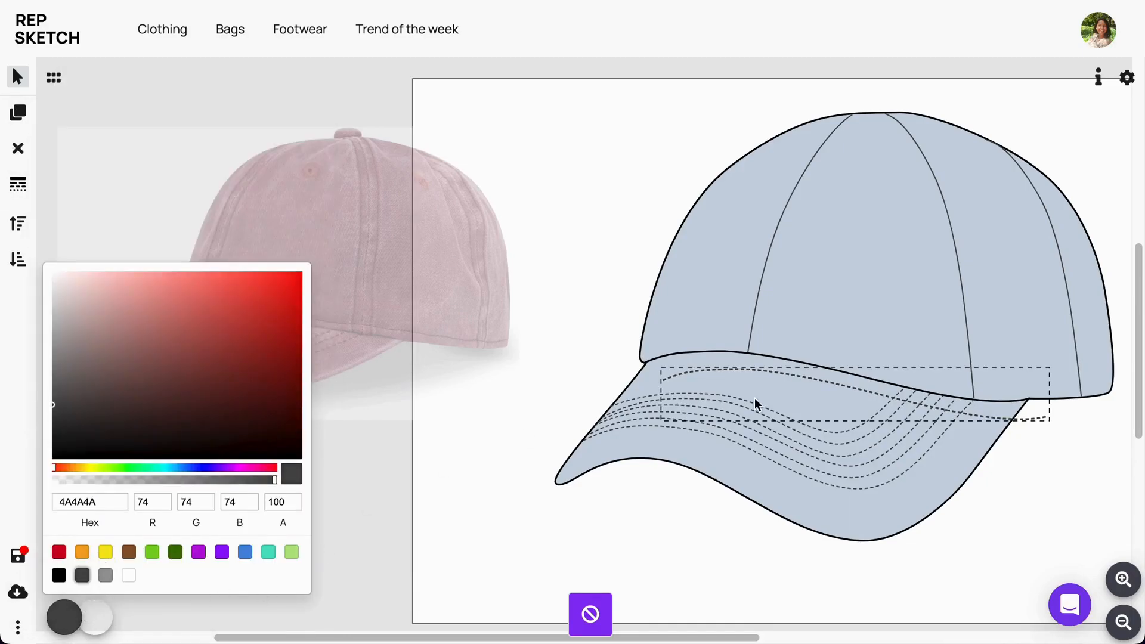
{"action": "left_click", "coordinate": [17, 183]}
{"action": "left_click", "coordinate": [84, 155]}
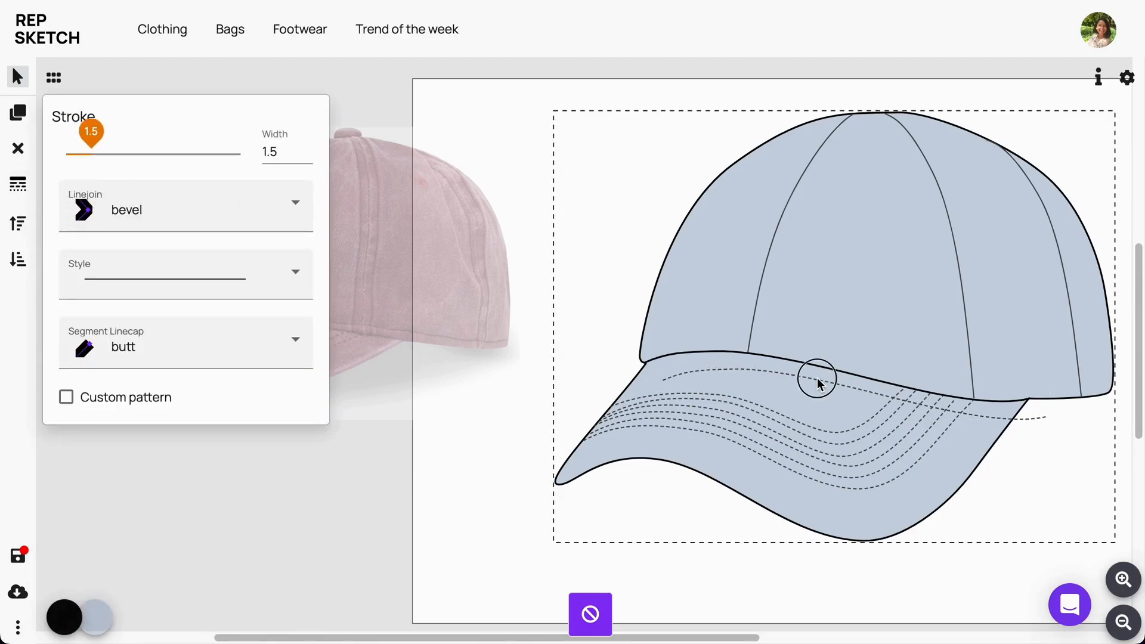
- Move the dashed copy just above the brim seam and extend its end to the crown's back edge
{"action": "left_click", "coordinate": [1035, 421]}
{"action": "left_click", "coordinate": [1023, 402]}
{"action": "double_click", "coordinate": [1031, 392]}
{"action": "left_click_drag", "start_coordinate": [1031, 392], "coordinate": [1112, 384]}
{"action": "left_click_drag", "start_coordinate": [857, 367], "coordinate": [883, 373]}
{"action": "left_click", "coordinate": [1111, 383]}
- Clone the front crown seam line twice and place one copy closely on each side of it
{"action": "left_click", "coordinate": [18, 145]}
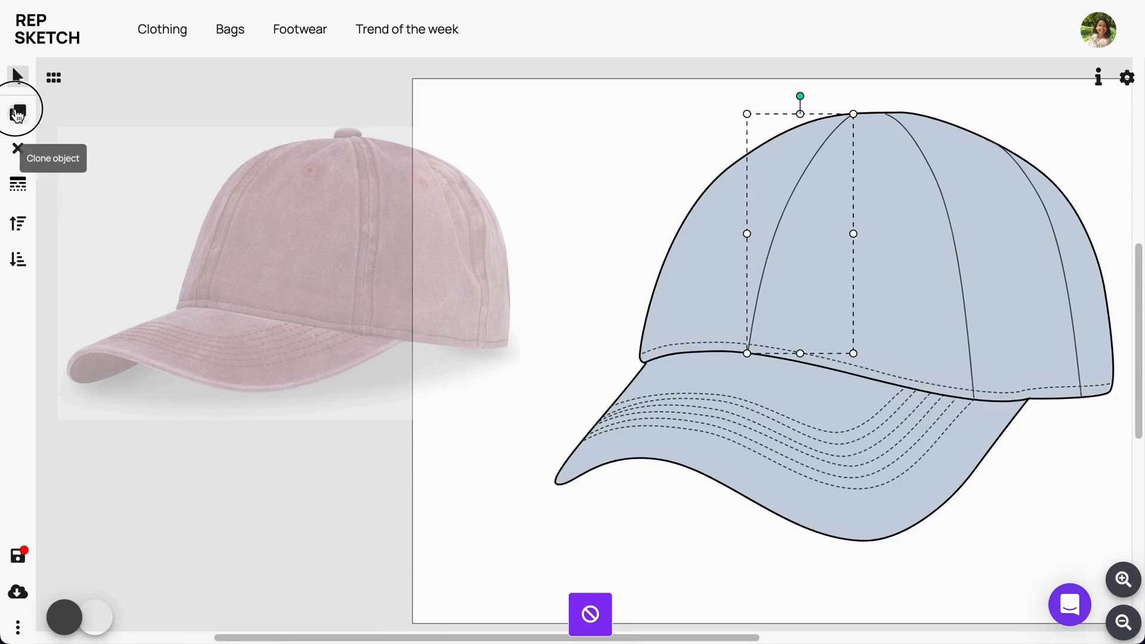
{"action": "left_click", "coordinate": [18, 112]}
{"action": "mouse_move", "coordinate": [796, 245]}
{"action": "left_mouse_down"}
{"action": "mouse_move", "coordinate": [768, 220]}
{"action": "mouse_move", "coordinate": [800, 207]}
{"action": "left_mouse_up"}
{"action": "left_click", "coordinate": [18, 113]}
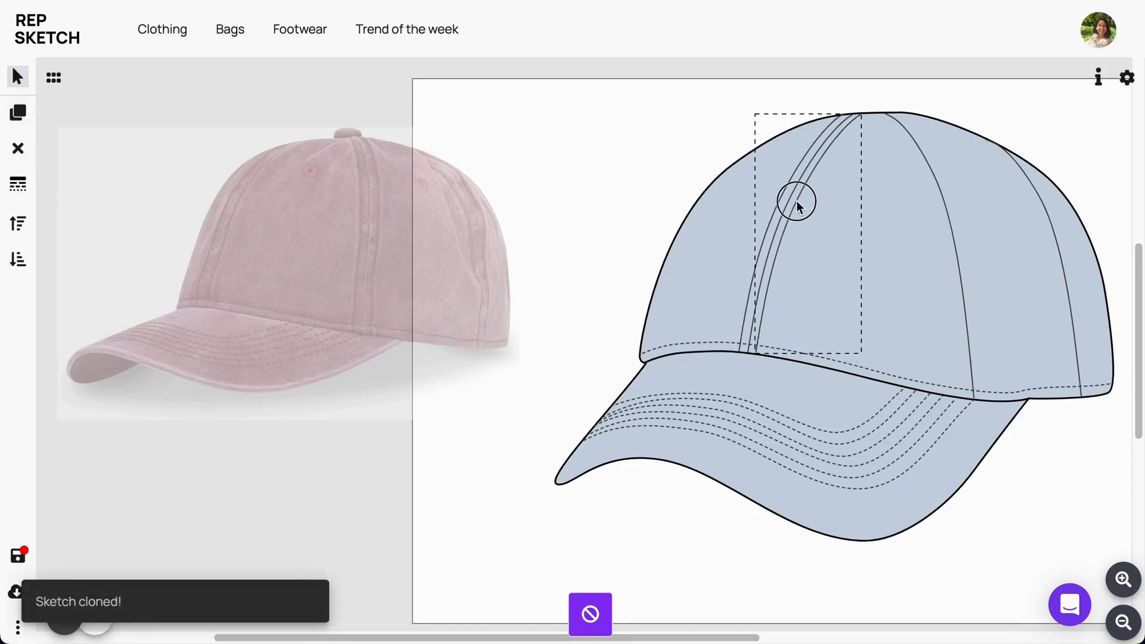
{"action": "left_click", "coordinate": [865, 115]}
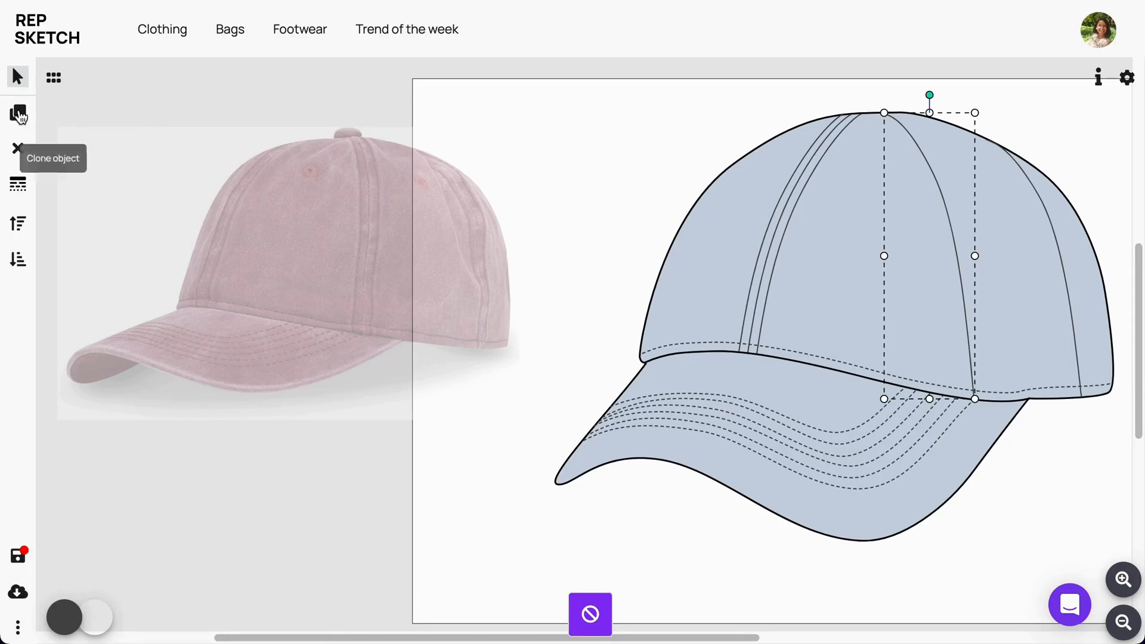
- Clone the middle crown seam line twice and place one copy closely on each side of it
{"action": "left_click", "coordinate": [18, 112]}
{"action": "left_click_drag", "start_coordinate": [958, 215], "coordinate": [949, 188]}
{"action": "left_click", "coordinate": [18, 113]}
{"action": "left_click_drag", "start_coordinate": [974, 260], "coordinate": [948, 242]}
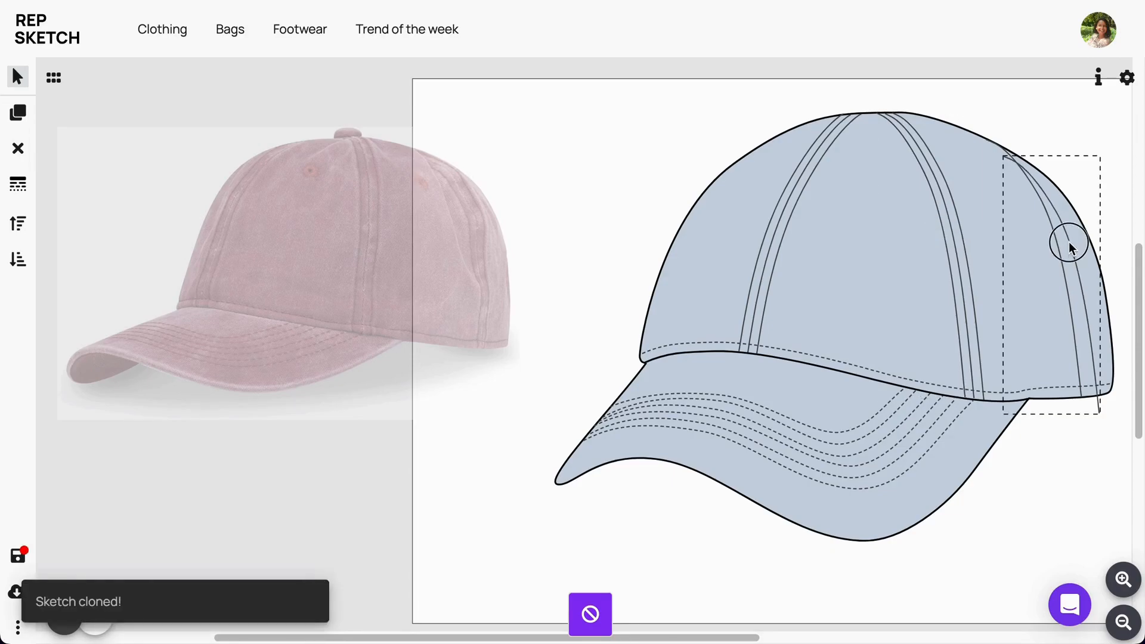
- Place copies of the rear crown seam line on both sides of it and fit their tops to the cap outline
{"action": "left_click_drag", "start_coordinate": [1069, 243], "coordinate": [1059, 225]}
{"action": "left_click_drag", "start_coordinate": [995, 138], "coordinate": [1004, 144]}
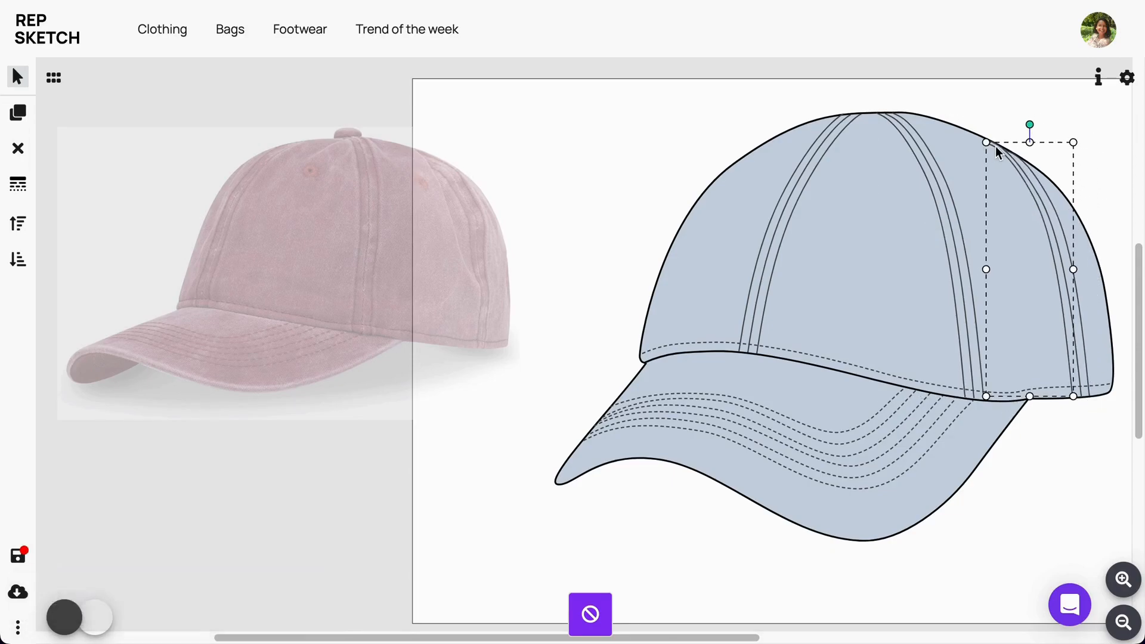
{"action": "double_click", "coordinate": [1000, 152]}
{"action": "double_click", "coordinate": [995, 147]}
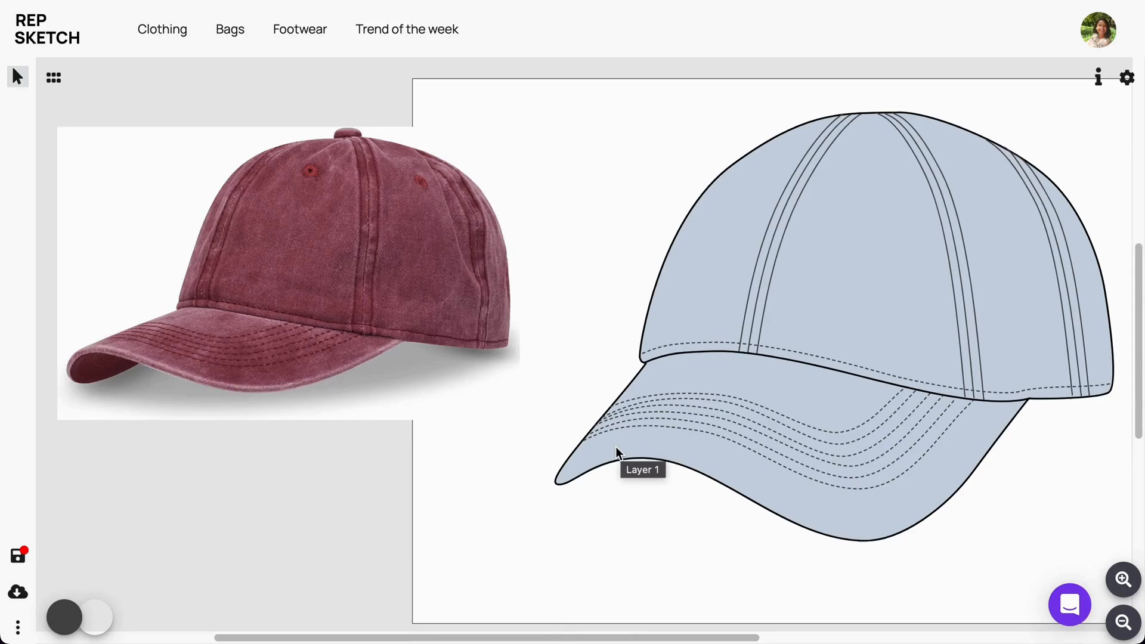
- Fill the cap's crown and brim with muted reddish brown, 955A5A
{"action": "left_click", "coordinate": [617, 449]}
{"action": "left_click", "coordinate": [101, 616]}
{"action": "left_click_drag", "start_coordinate": [154, 353], "coordinate": [152, 350]}
{"action": "left_click", "coordinate": [409, 478]}
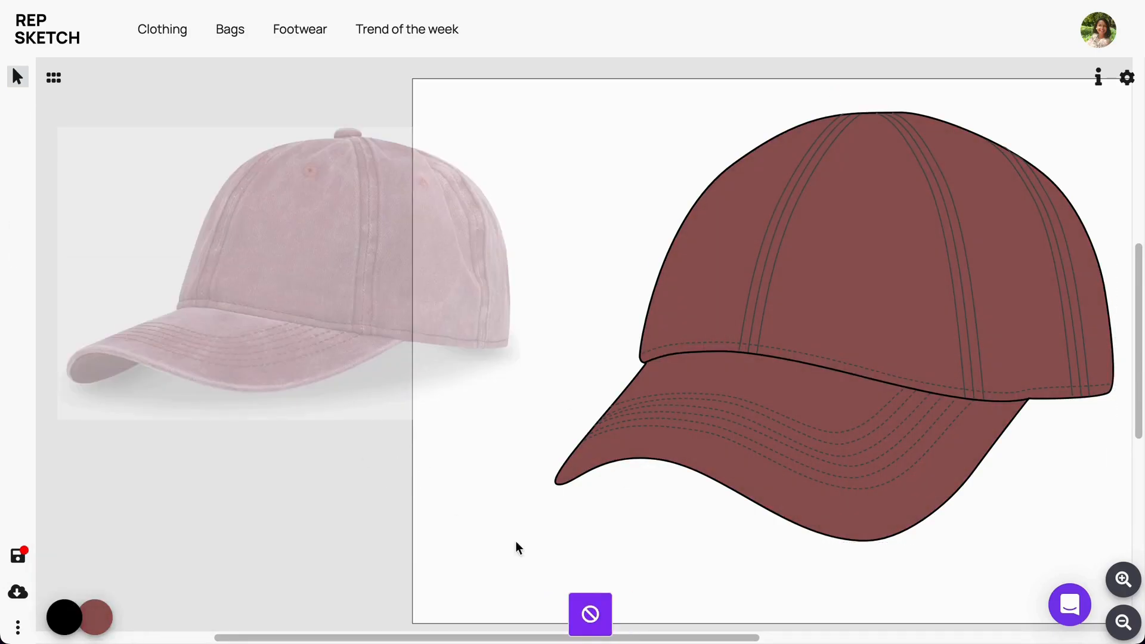
{"action": "left_click", "coordinate": [592, 620]}
- Insert the Thread Eyelet component from the Functional Trims onto the canvas
{"action": "left_click", "coordinate": [53, 77]}
{"action": "left_click", "coordinate": [37, 37]}
{"action": "left_click_drag", "start_coordinate": [425, 161], "coordinate": [408, 601]}
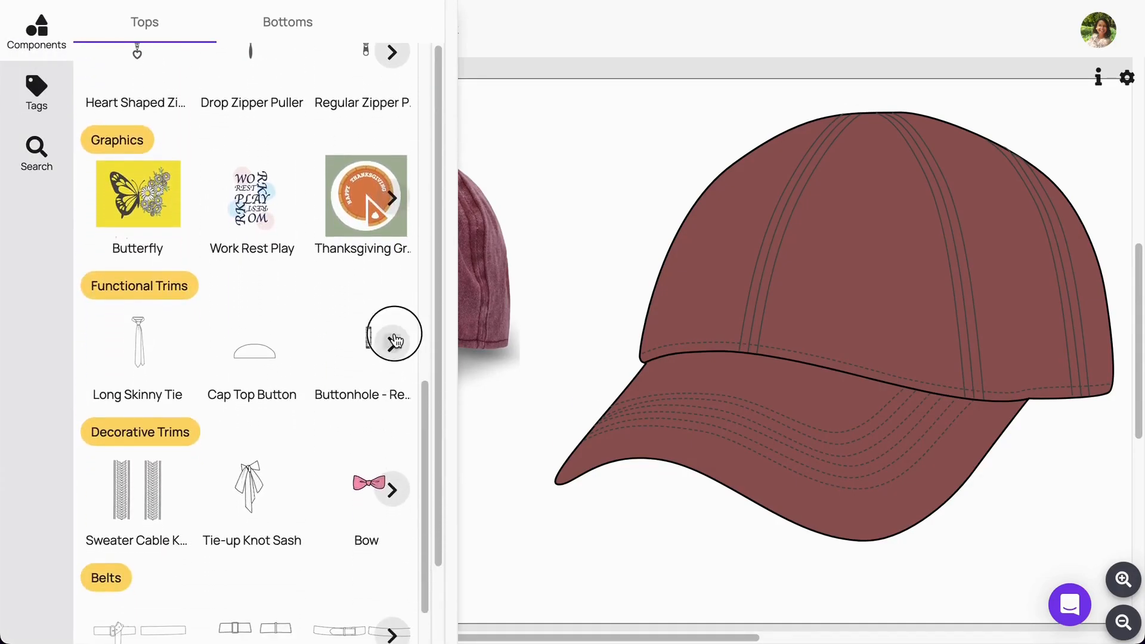
{"action": "left_click", "coordinate": [393, 343]}
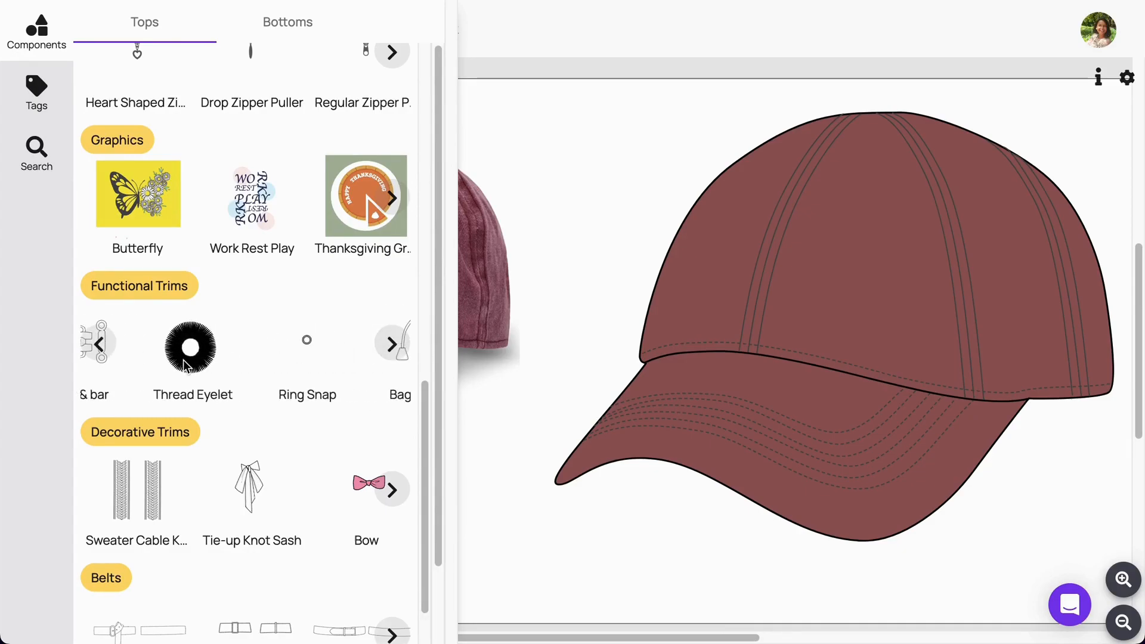
{"action": "left_click_drag", "start_coordinate": [187, 367], "coordinate": [621, 358]}
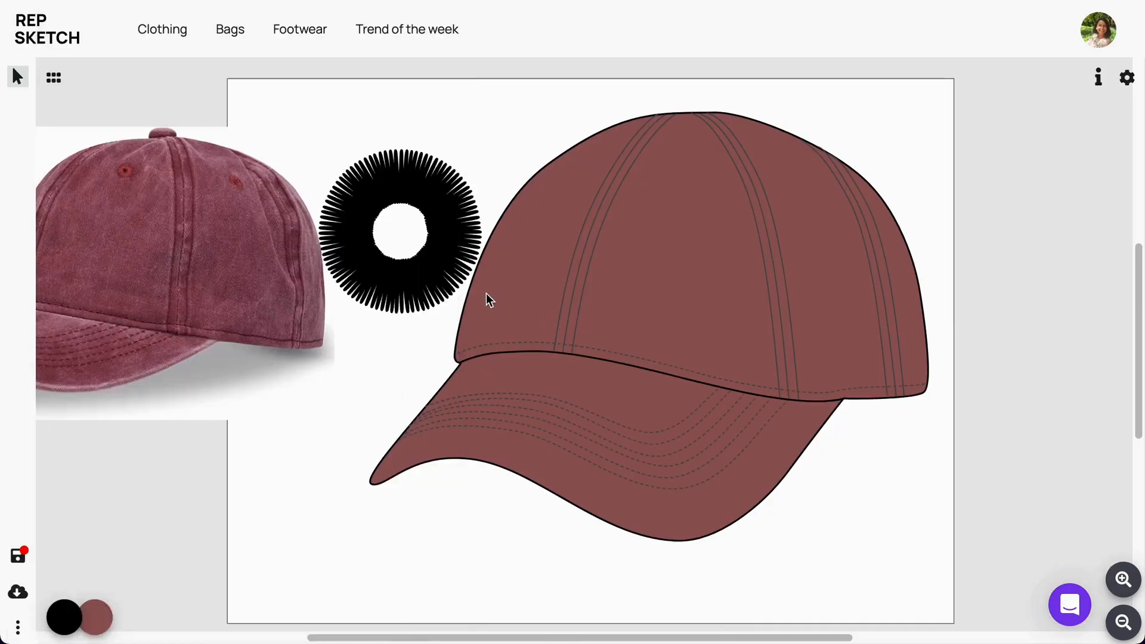
- Shrink the thread eyelet to a small dot and place it high on the crown's front panel
{"action": "left_click", "coordinate": [432, 288]}
{"action": "left_click_drag", "start_coordinate": [432, 287], "coordinate": [484, 223]}
{"action": "left_click_drag", "start_coordinate": [153, 201], "coordinate": [87, 121]}
{"action": "left_click", "coordinate": [152, 147]}
{"action": "mouse_move", "coordinate": [116, 159]}
{"action": "left_mouse_down"}
{"action": "mouse_move", "coordinate": [682, 199]}
{"action": "mouse_move", "coordinate": [689, 216]}
{"action": "left_mouse_up"}
- Colour the eyelet's stroke very dark maroon and clone it onto the adjacent crown panel
{"action": "left_click", "coordinate": [18, 184]}
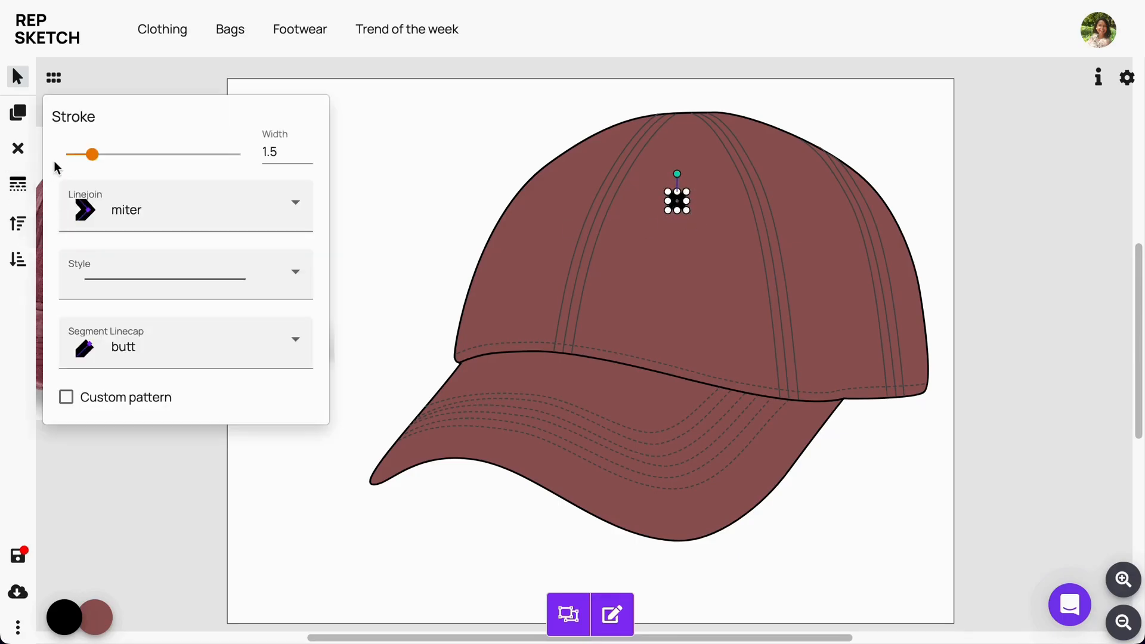
{"action": "left_click", "coordinate": [64, 618]}
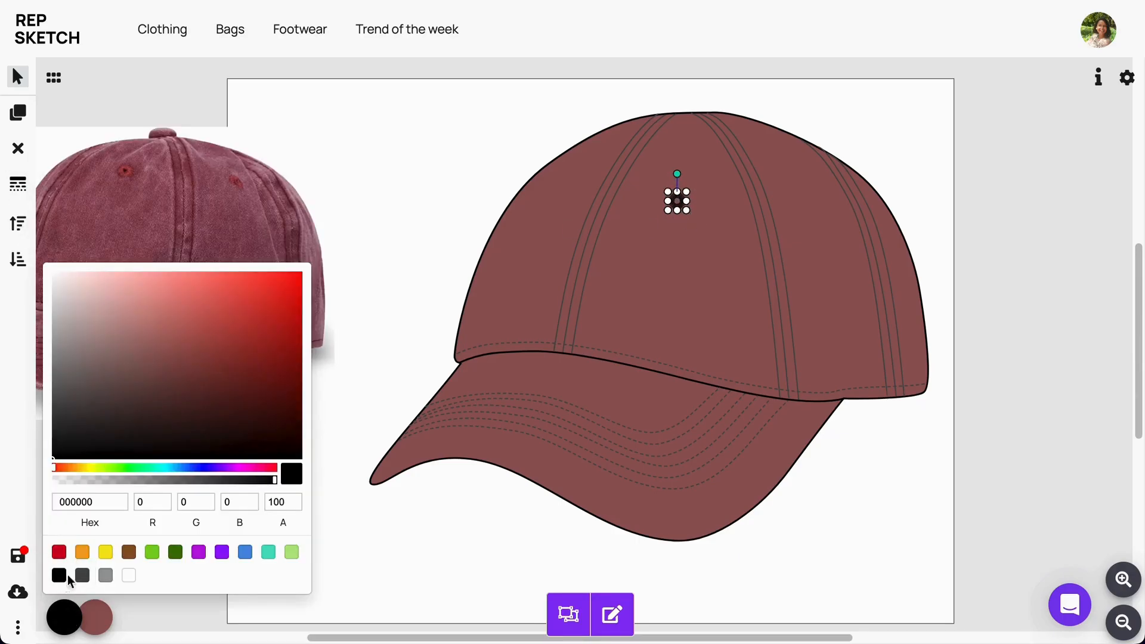
{"action": "left_click", "coordinate": [58, 552]}
{"action": "left_click", "coordinate": [209, 353]}
{"action": "mouse_move", "coordinate": [212, 356]}
{"action": "left_mouse_down"}
{"action": "mouse_move", "coordinate": [94, 402]}
{"action": "mouse_move", "coordinate": [77, 434]}
{"action": "mouse_move", "coordinate": [107, 437]}
{"action": "left_mouse_up"}
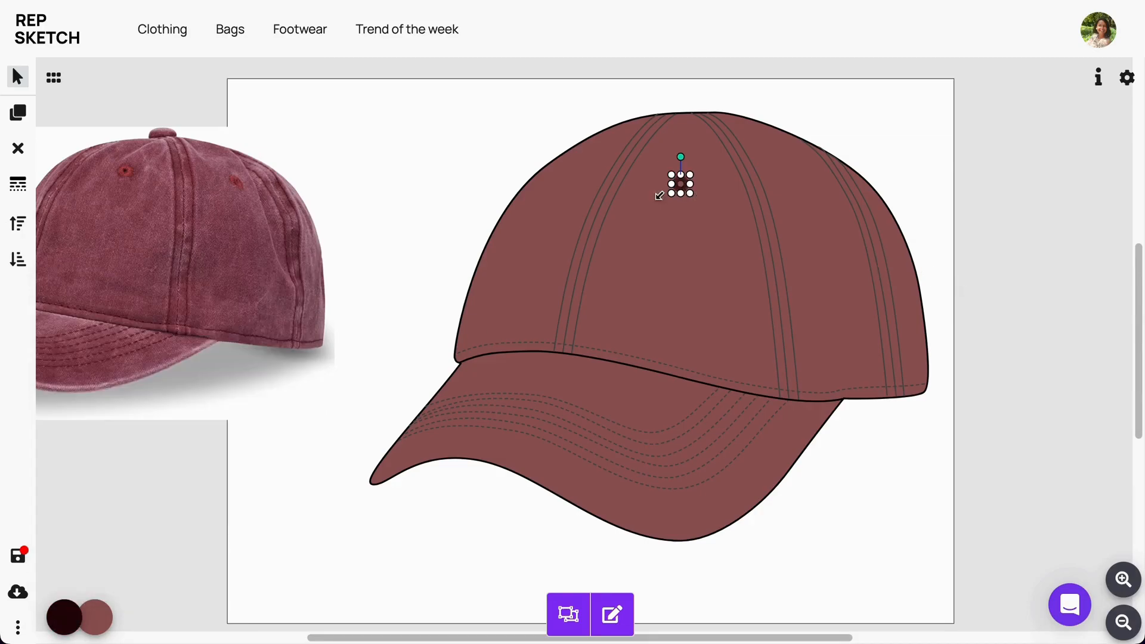
{"action": "left_click", "coordinate": [19, 113]}
{"action": "left_click_drag", "start_coordinate": [700, 202], "coordinate": [739, 204]}
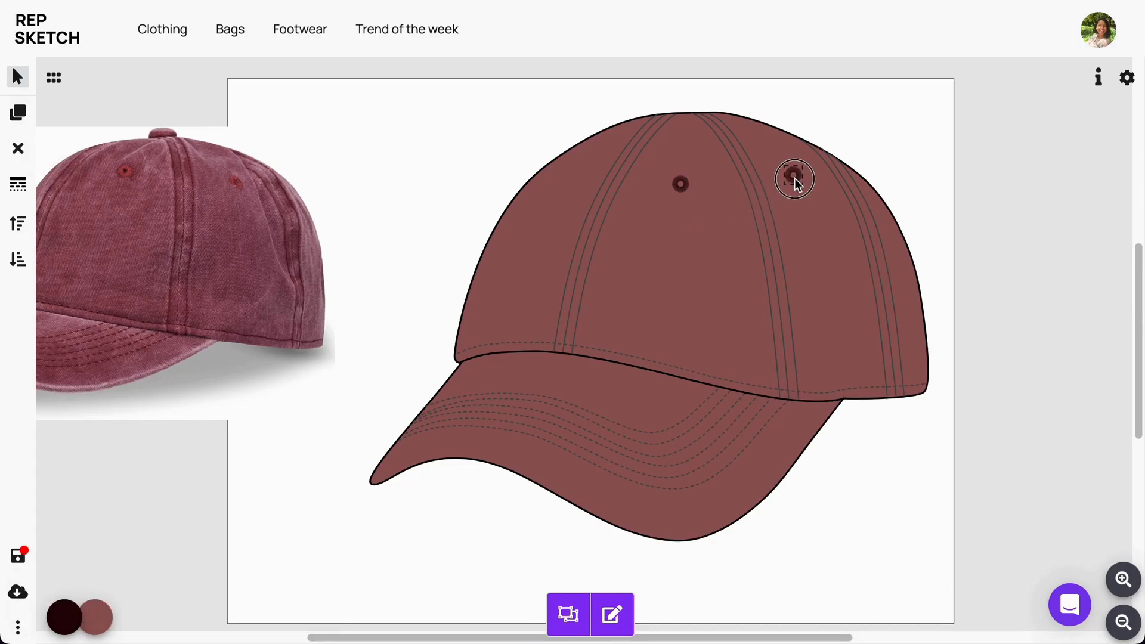
- Insert the Cap Top Button from the Functional Trims and seat it on top of the crown
{"action": "left_click", "coordinate": [54, 78]}
{"action": "left_click", "coordinate": [391, 346]}
{"action": "left_click", "coordinate": [97, 345]}
{"action": "left_click", "coordinate": [97, 344]}
{"action": "left_click", "coordinate": [97, 344]}
{"action": "left_click", "coordinate": [97, 345]}
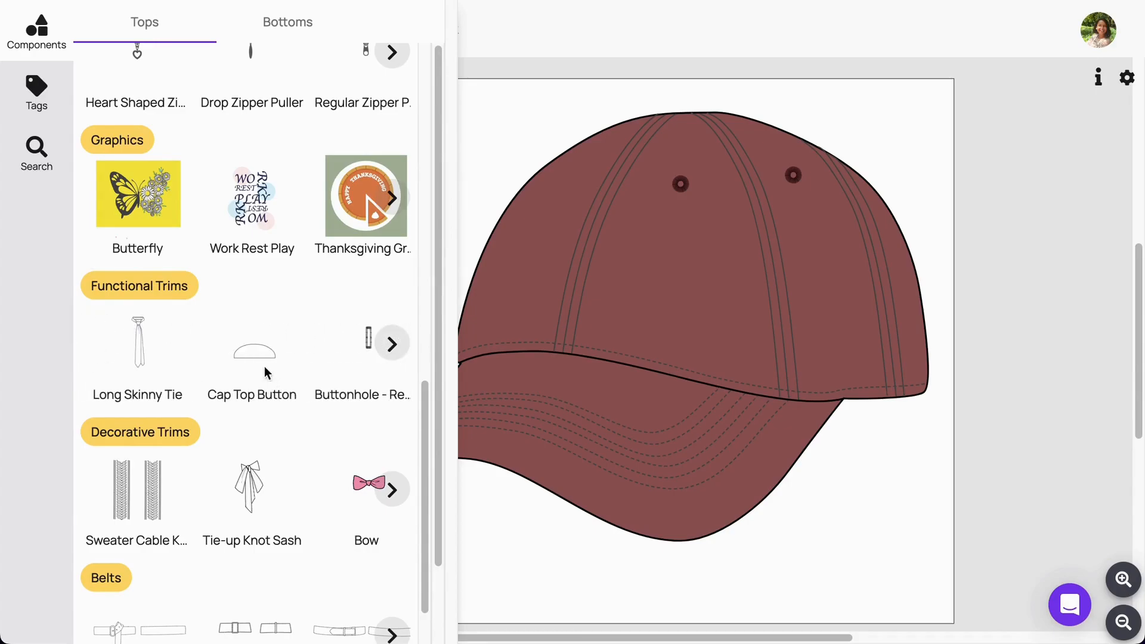
{"action": "left_click", "coordinate": [659, 359]}
{"action": "left_click_drag", "start_coordinate": [442, 254], "coordinate": [694, 107]}
- Fill the cap top button with the cap's reddish brown, 955A5A, at full opacity
{"action": "left_click", "coordinate": [95, 617]}
{"action": "left_click", "coordinate": [55, 503]}
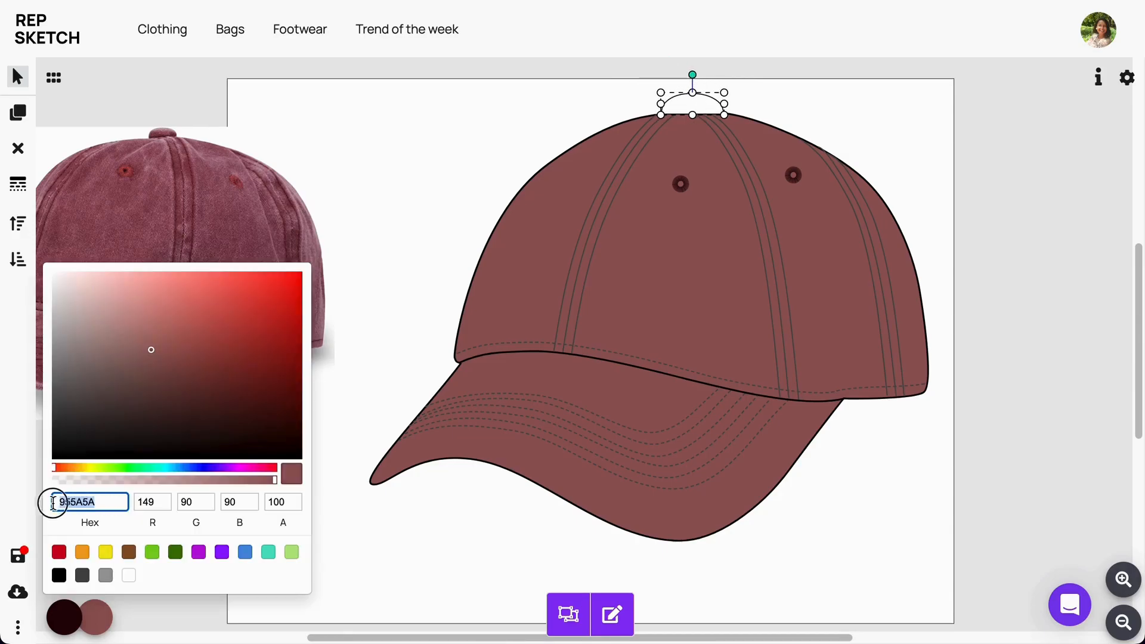
{"action": "left_click_drag", "start_coordinate": [230, 483], "coordinate": [274, 479]}
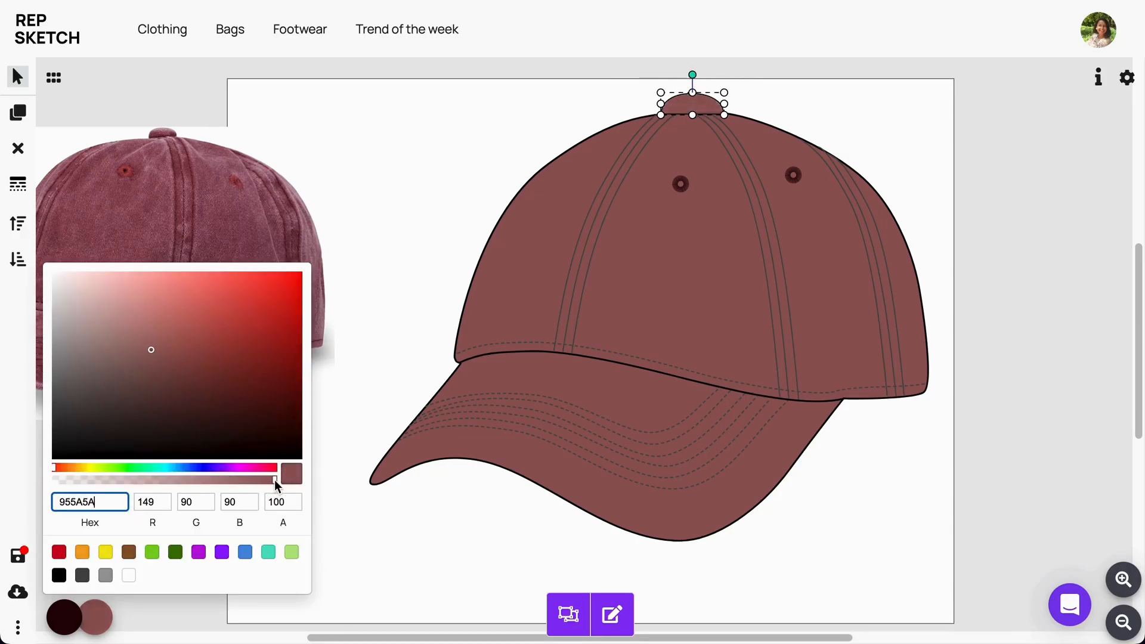
{"action": "left_click", "coordinate": [700, 583]}
- Delete the reference photo of the cap
{"action": "scroll", "coordinate": [700, 587], "scroll_direction": "down", "scroll_amount": 5}
{"action": "left_click", "coordinate": [358, 325]}
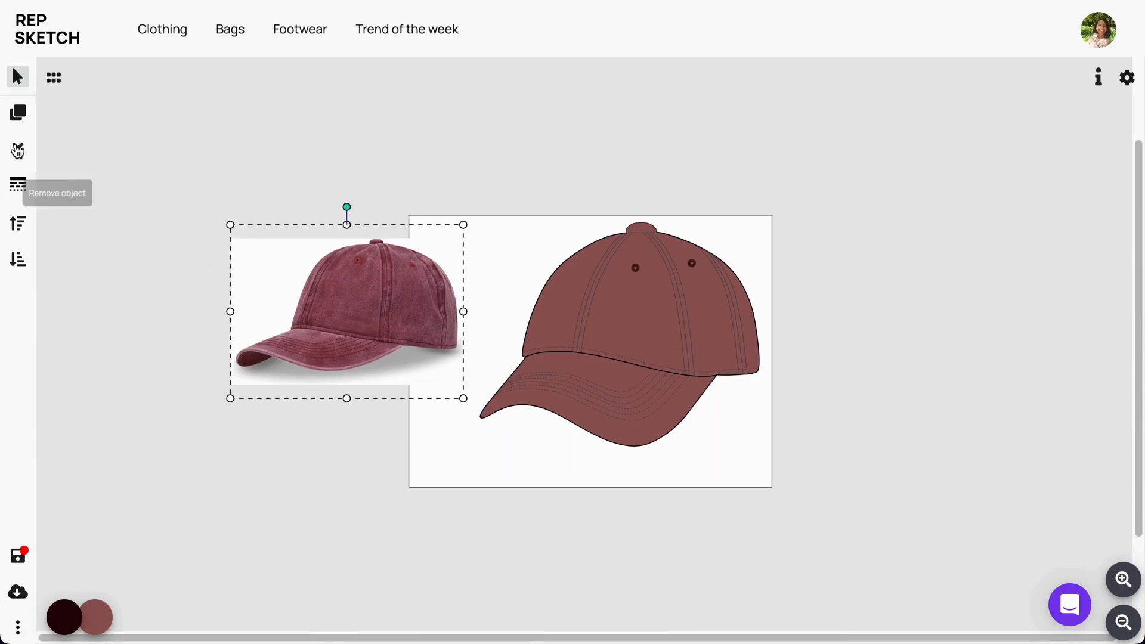
{"action": "left_click", "coordinate": [18, 148]}
- Group all parts of the cap and move the cap closer to the centre of the page
{"action": "left_click_drag", "start_coordinate": [438, 202], "coordinate": [754, 462]}
{"action": "left_click", "coordinate": [599, 620]}
{"action": "left_click", "coordinate": [870, 404]}
{"action": "left_click_drag", "start_coordinate": [714, 341], "coordinate": [691, 351]}
{"action": "left_click", "coordinate": [867, 358]}
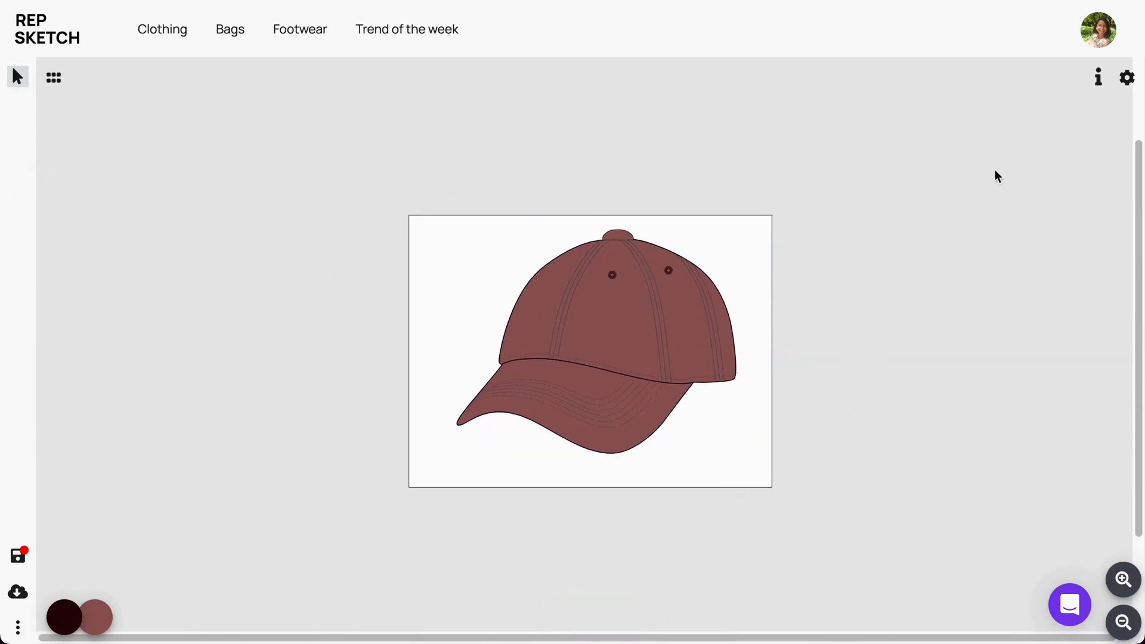
- Set both the design's name and its description to Baseball Cap in the design settings
{"action": "left_click", "coordinate": [1128, 78]}
{"action": "type", "text": "Baseball Ca"}
{"action": "type", "text": "p"}
{"action": "left_click", "coordinate": [299, 247]}
{"action": "type", "text": "Baseball Cap"}
- Add the tags Accessory and Baseballcap to the design
{"action": "type", "text": "ACCE"}
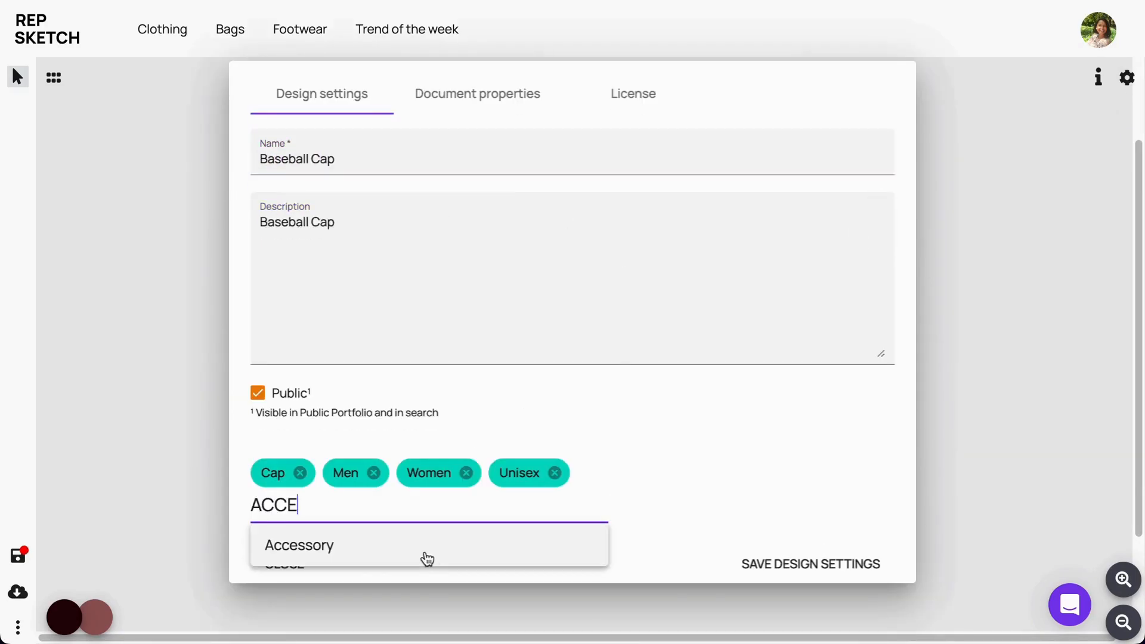
{"action": "left_click", "coordinate": [427, 556]}
{"action": "type", "text": "BASE"}
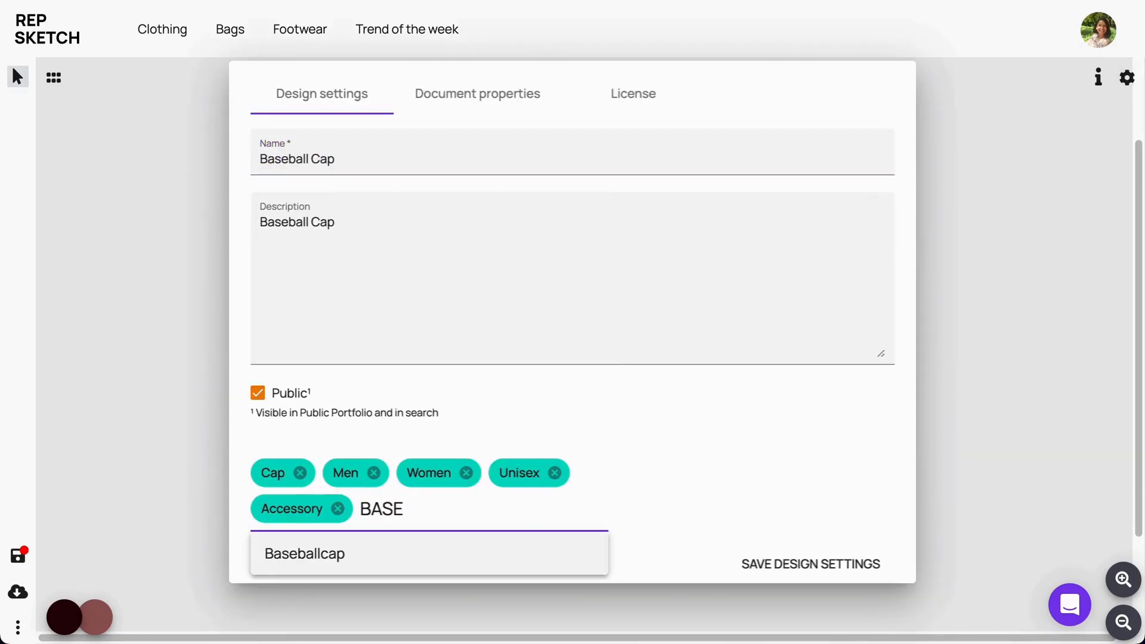
{"action": "left_click", "coordinate": [428, 558]}
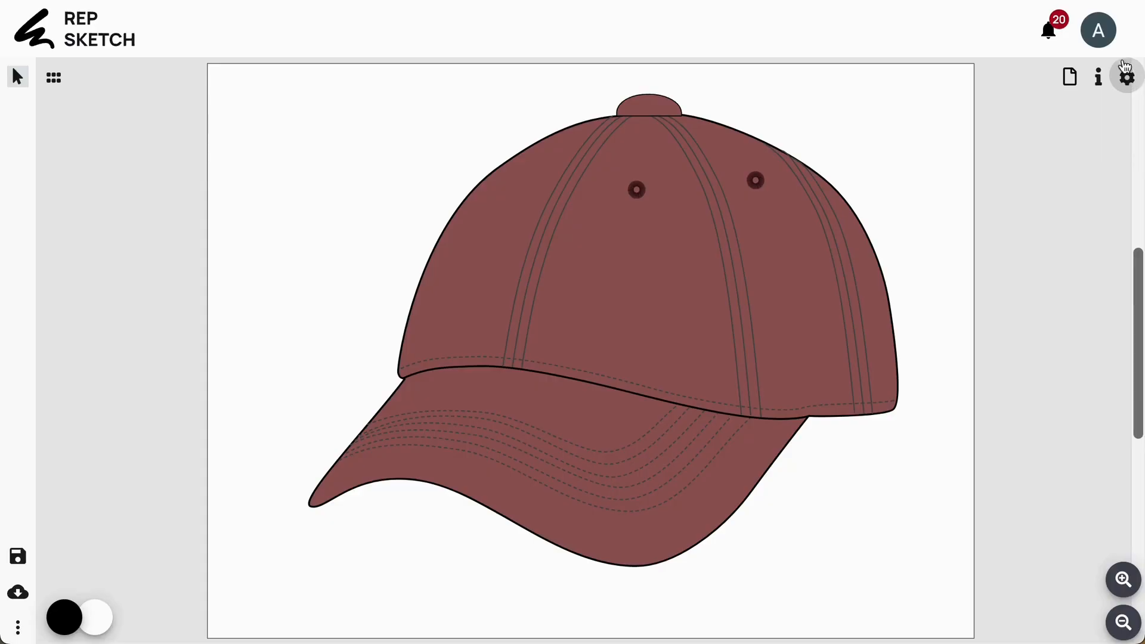
- Open the finished Baseball Cap design from the account's own sketches
{"action": "left_click", "coordinate": [1099, 31]}
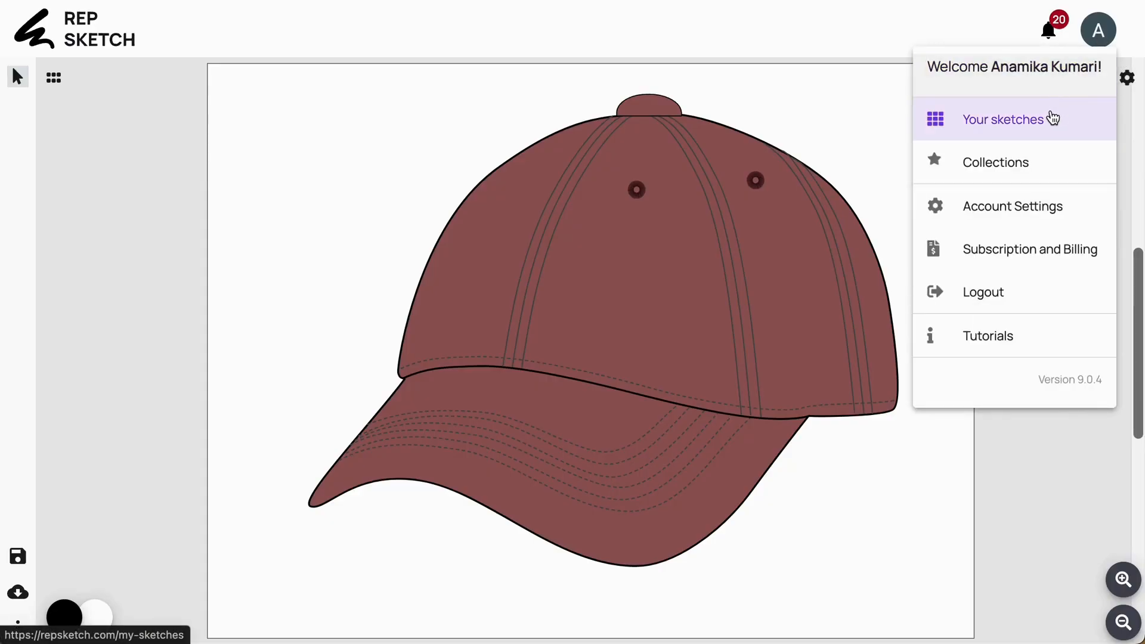
{"action": "left_click", "coordinate": [1055, 116]}
{"action": "left_click", "coordinate": [219, 371]}
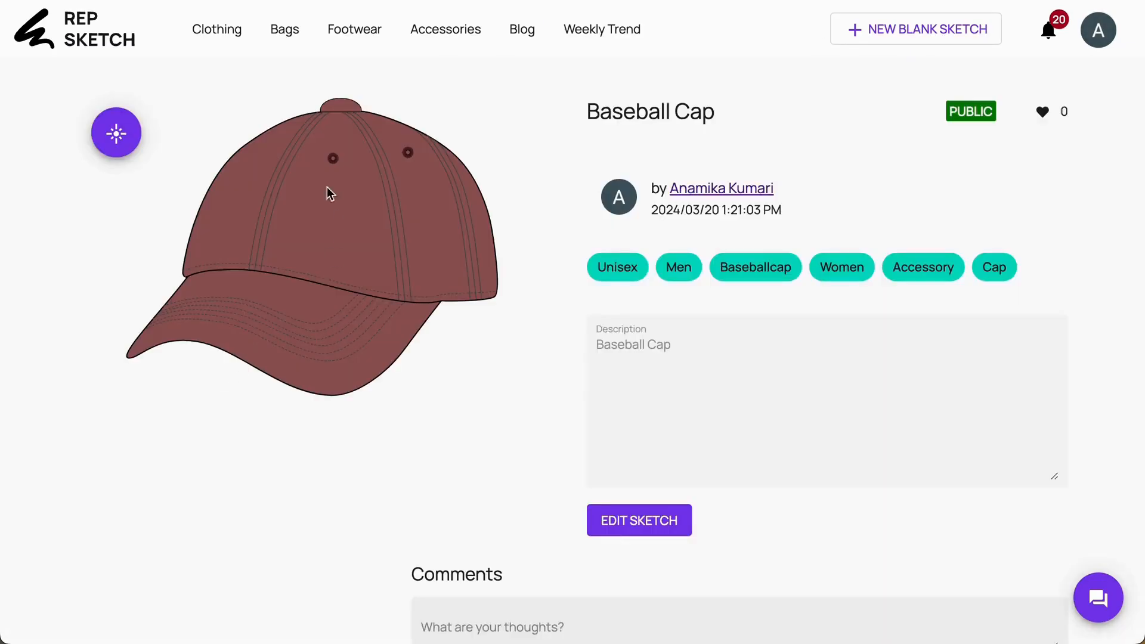
- Generate a realistic image of the sketch with the prompt "Photorealistic image of this 'Baseball Cap' in canvas fabric"
{"action": "left_click", "coordinate": [117, 135]}
{"action": "type", "text": "in canvas fabric"}
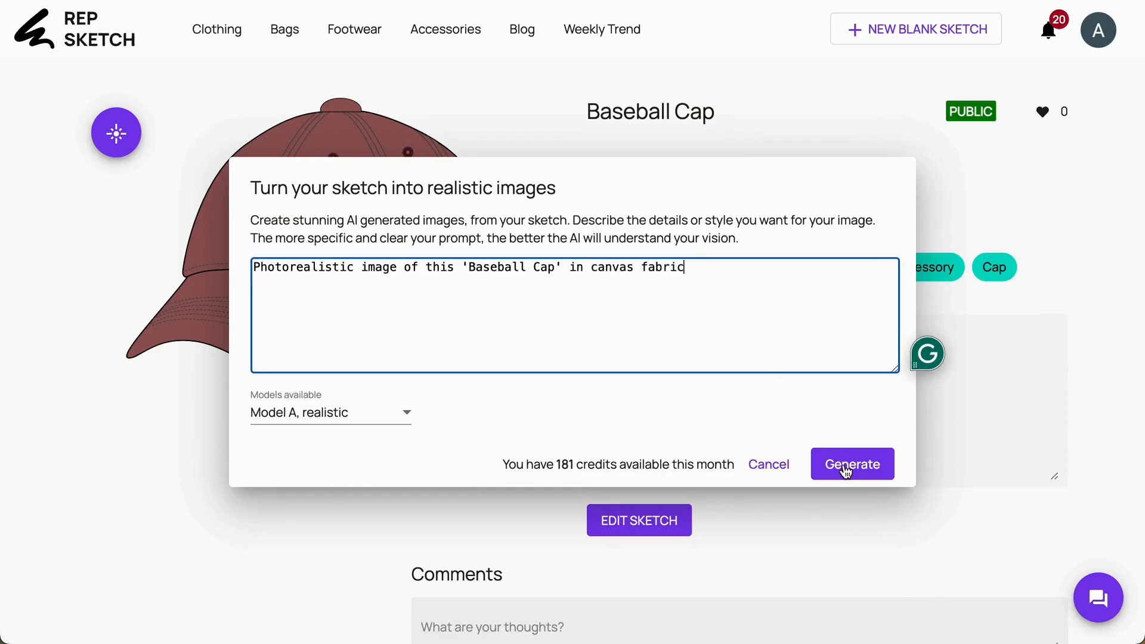
{"action": "left_click", "coordinate": [851, 465]}
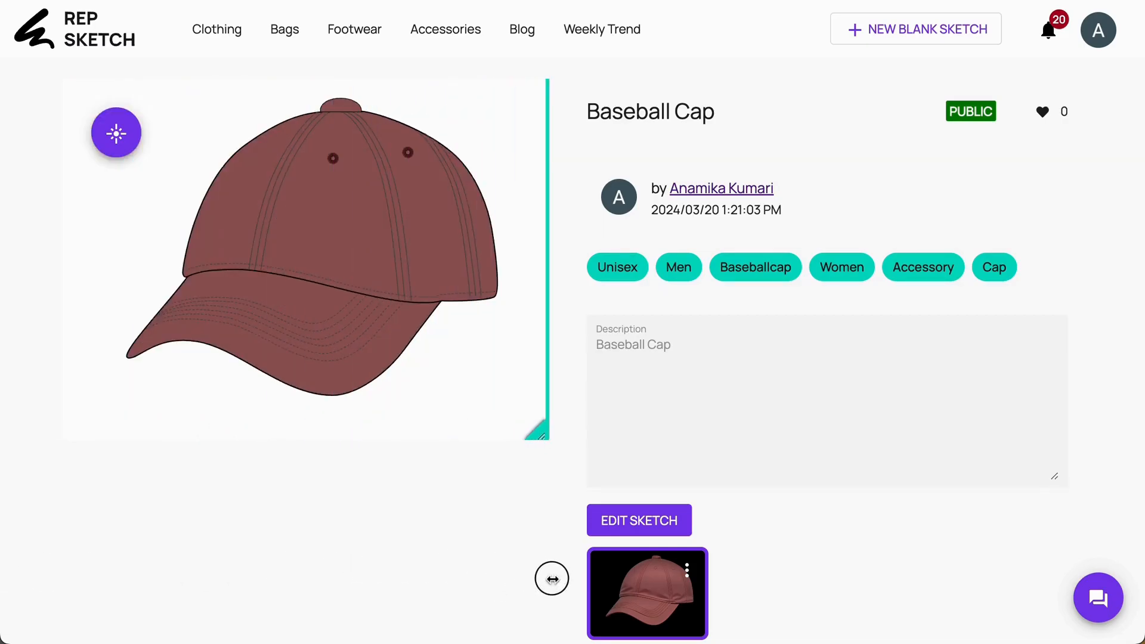
- Generate another realistic image with the prompt "Photorealistic image of this 'Baseball Cap' with eyelets and canvas fabric"
{"action": "left_click", "coordinate": [116, 133]}
{"action": "left_click", "coordinate": [585, 272]}
{"action": "type", "text": "with eyelets and canvas fabric"}
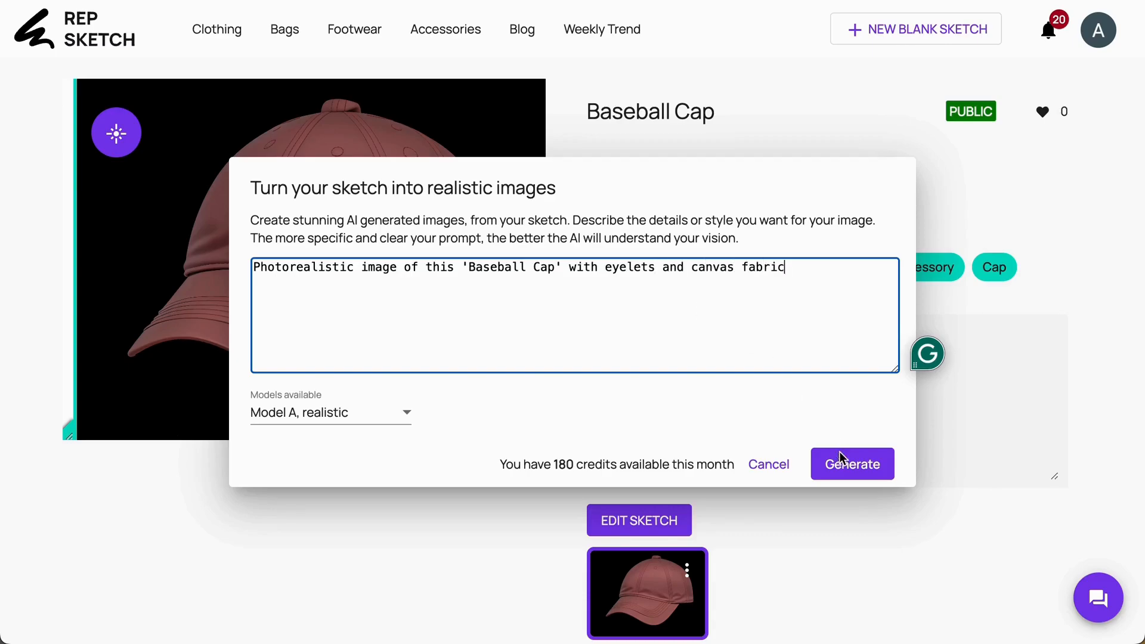
{"action": "left_click", "coordinate": [841, 458]}
- Enlarge the second generated cap image to inspect it and close the preview
{"action": "left_click", "coordinate": [776, 603]}
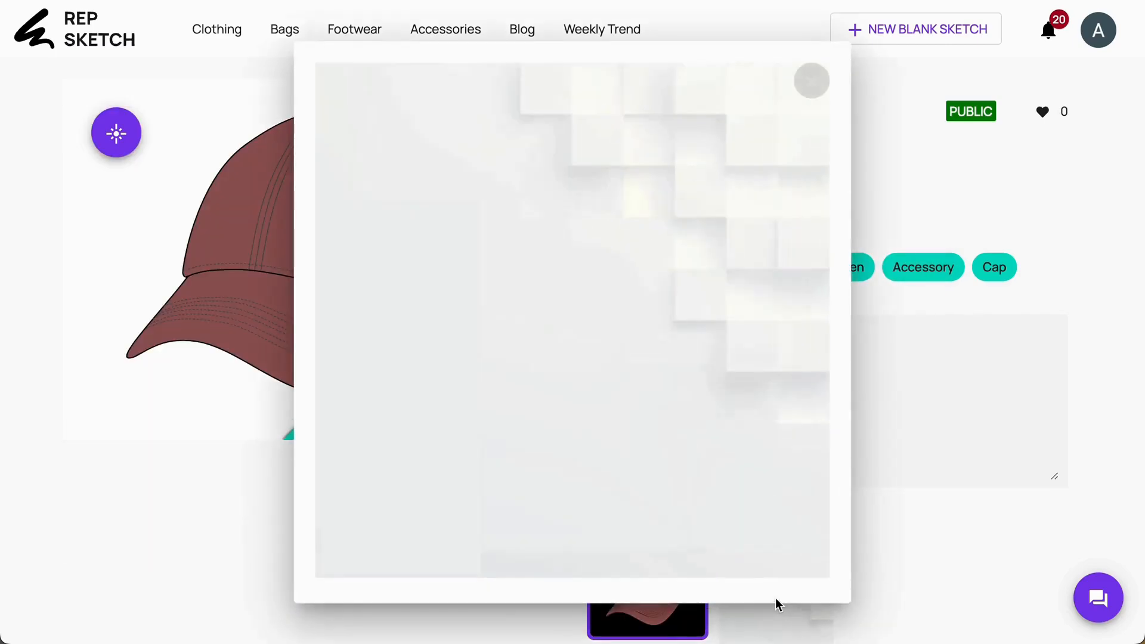
{"action": "left_click", "coordinate": [898, 83]}
{"action": "left_click", "coordinate": [816, 572]}
{"action": "left_click", "coordinate": [856, 436]}
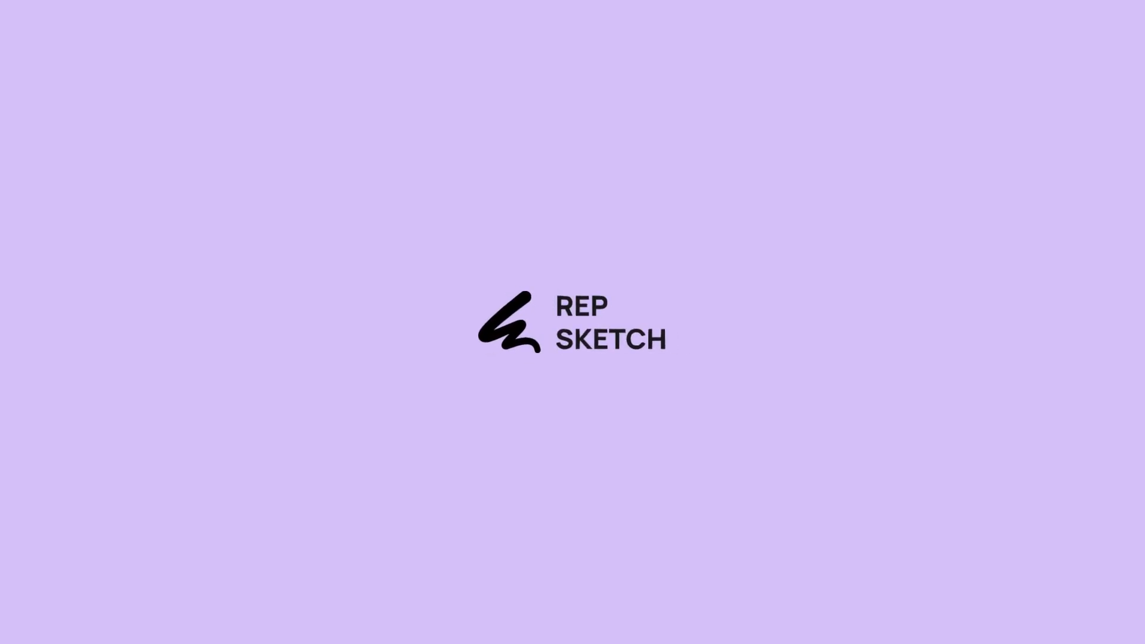